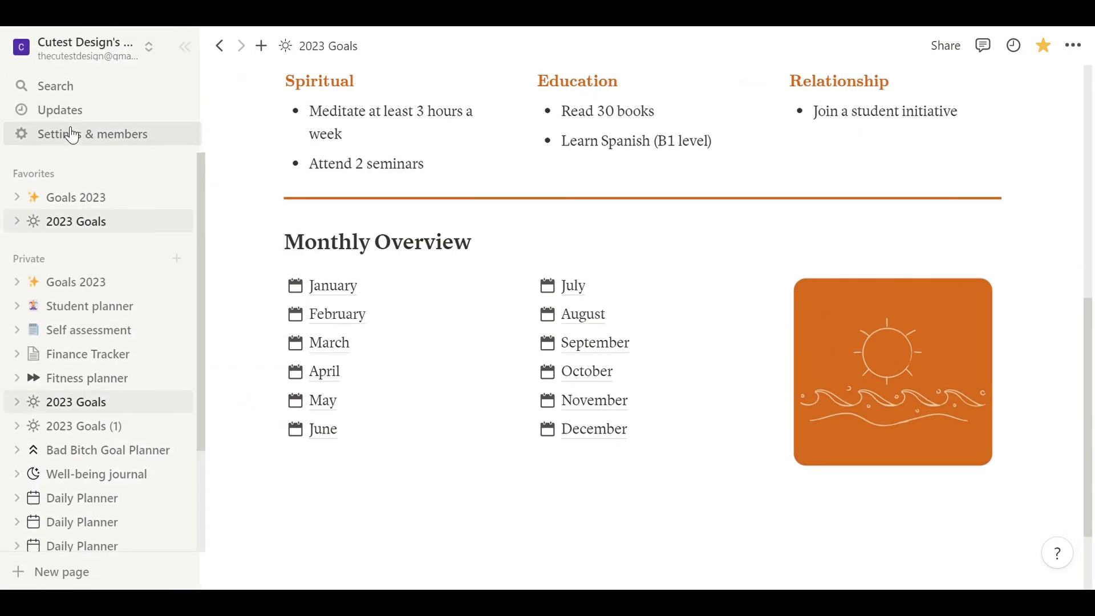
Step: Open the Goals 2023 page and add a Heading 2 reading "Monthly Overview" below the goal categories
{"action": "left_click", "coordinate": [66, 247]}
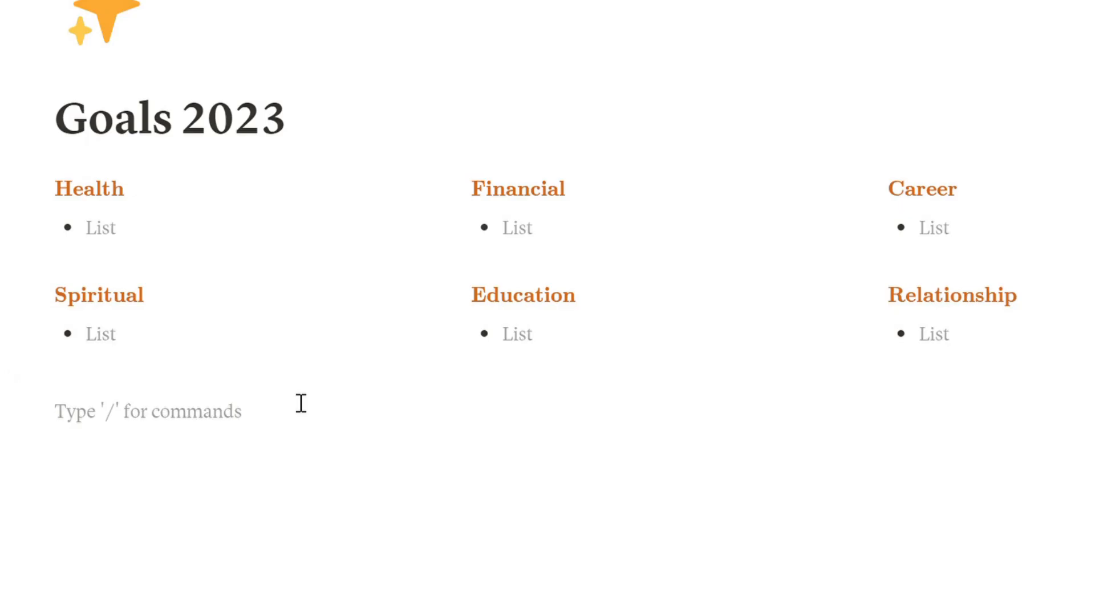
{"action": "type", "text": "/he"}
{"action": "key", "text": "Down"}
{"action": "key", "text": "Return"}
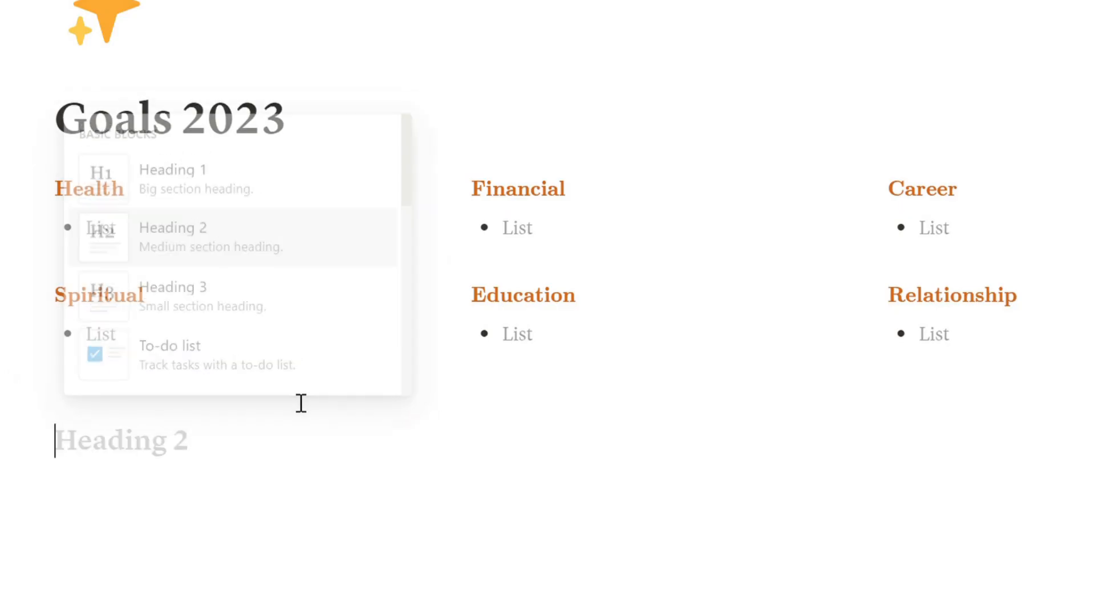
{"action": "type", "text": "Mont"}
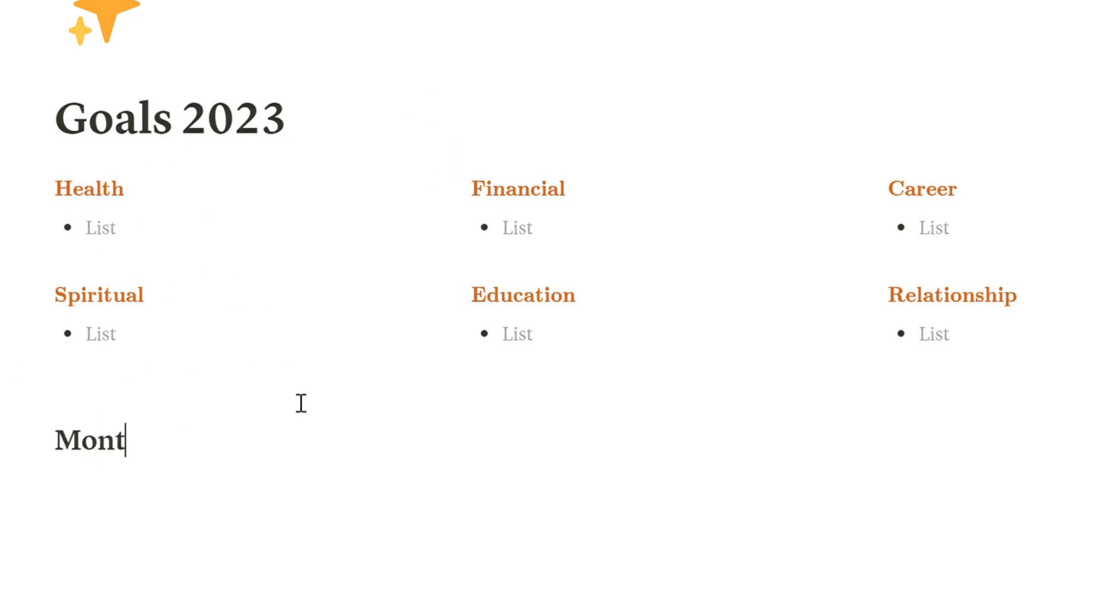
{"action": "type", "text": "hly Overview"}
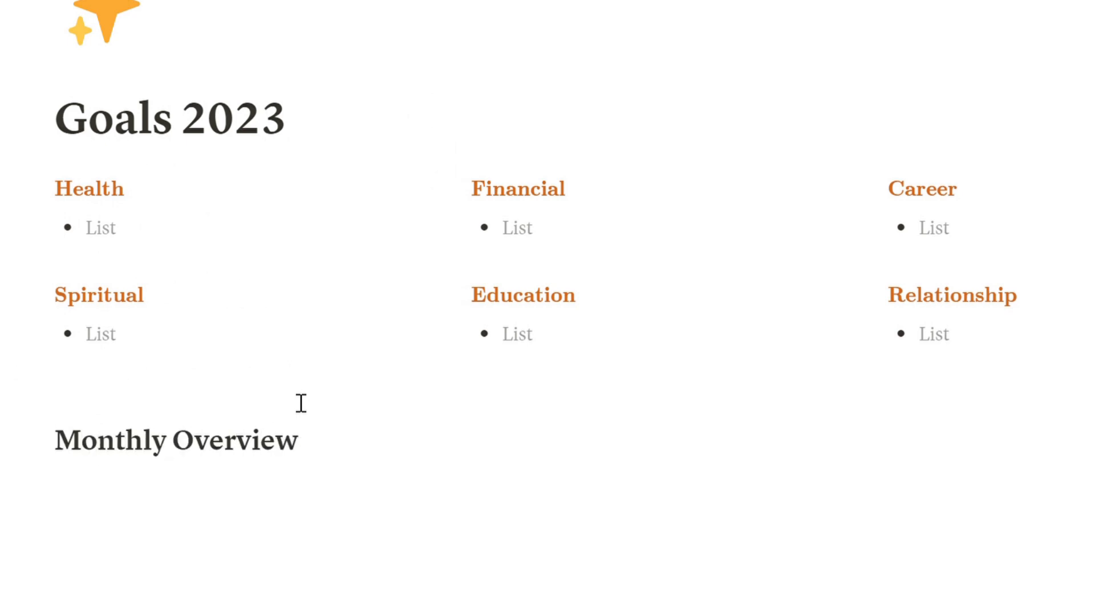
{"action": "key", "text": "Return"}
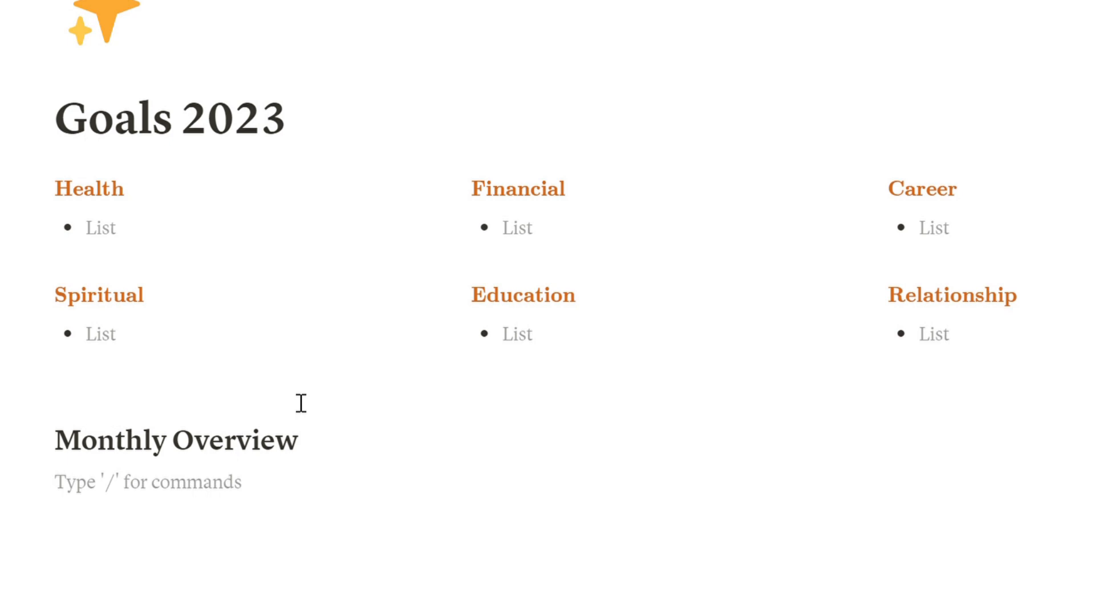
Step: Embed a sub-page under the Monthly Overview heading and title it "January"
{"action": "type", "text": "/p"}
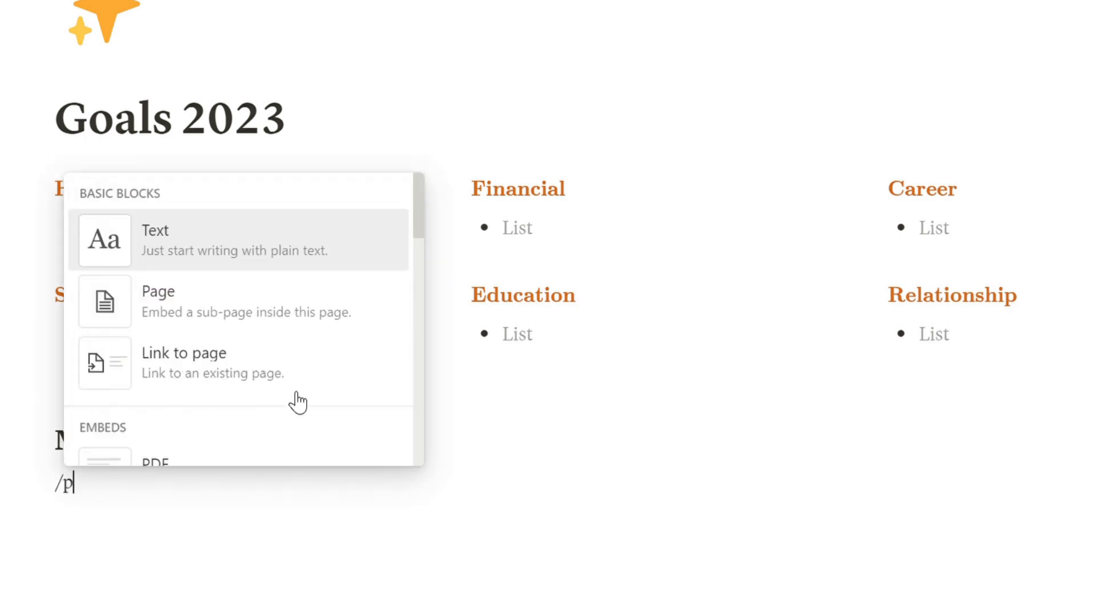
{"action": "key", "text": "Down"}
{"action": "key", "text": "Return"}
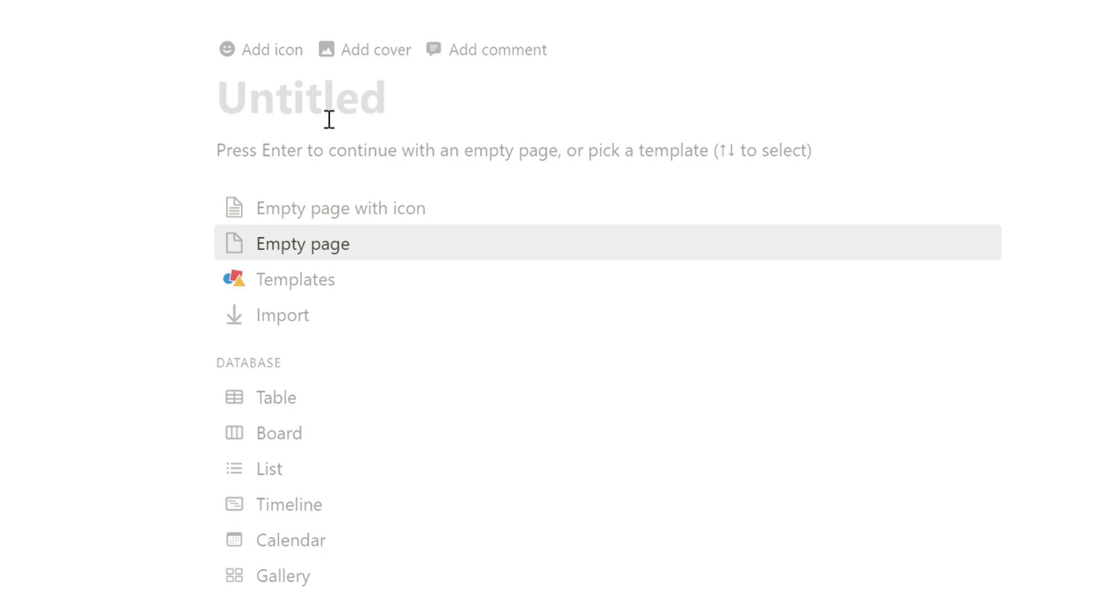
{"action": "type", "text": "Jan"}
{"action": "type", "text": "uary"}
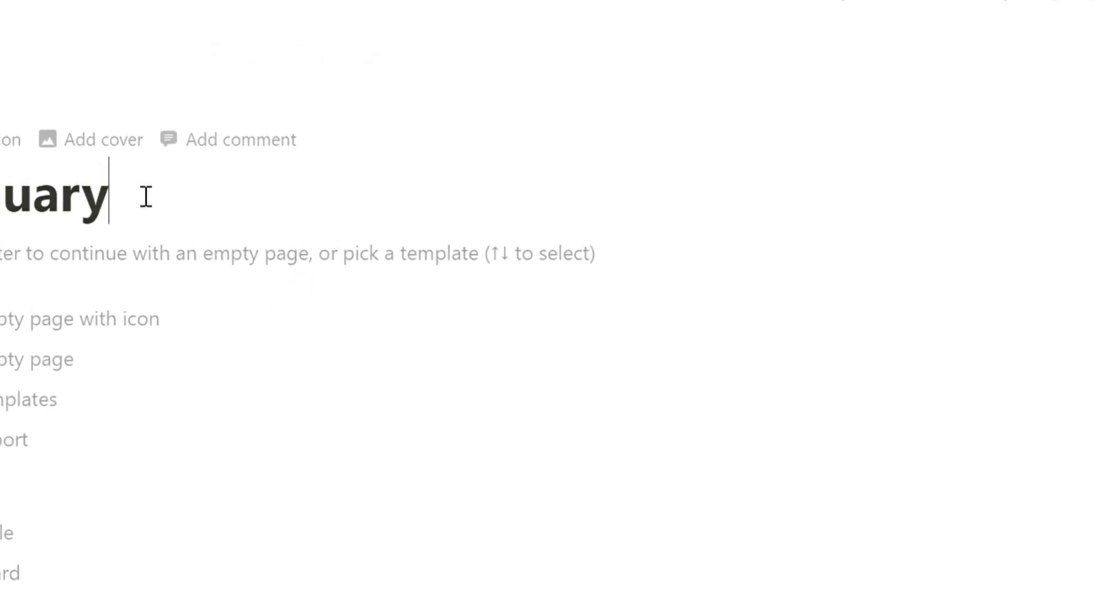
Step: Set the January page to the Serif style at full width and start it as an empty page with an icon
{"action": "left_click", "coordinate": [1062, 33]}
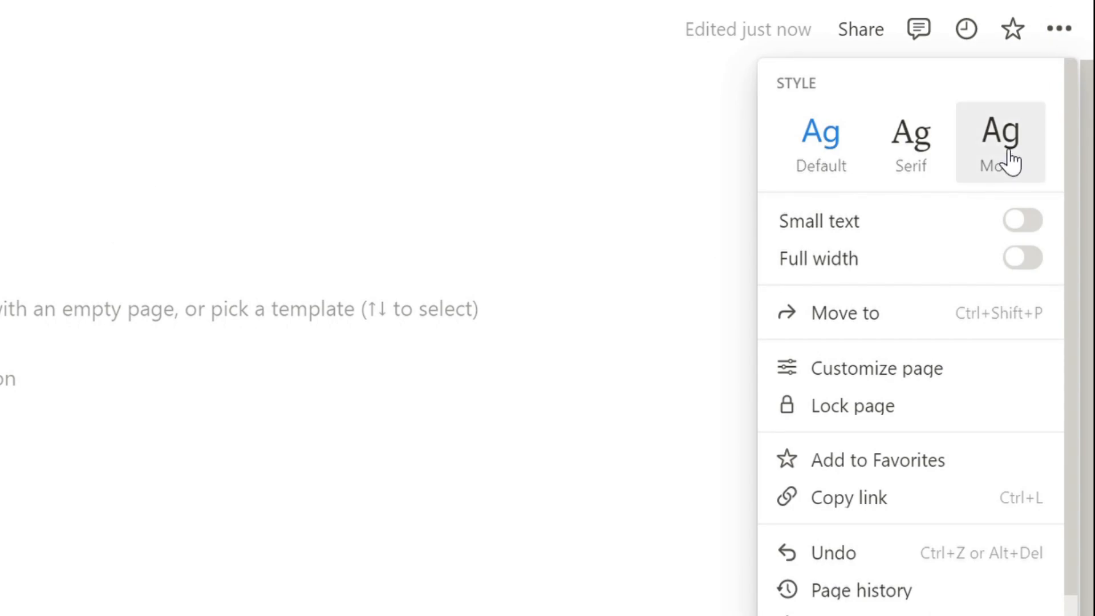
{"action": "left_click", "coordinate": [926, 162]}
{"action": "left_click", "coordinate": [1022, 263]}
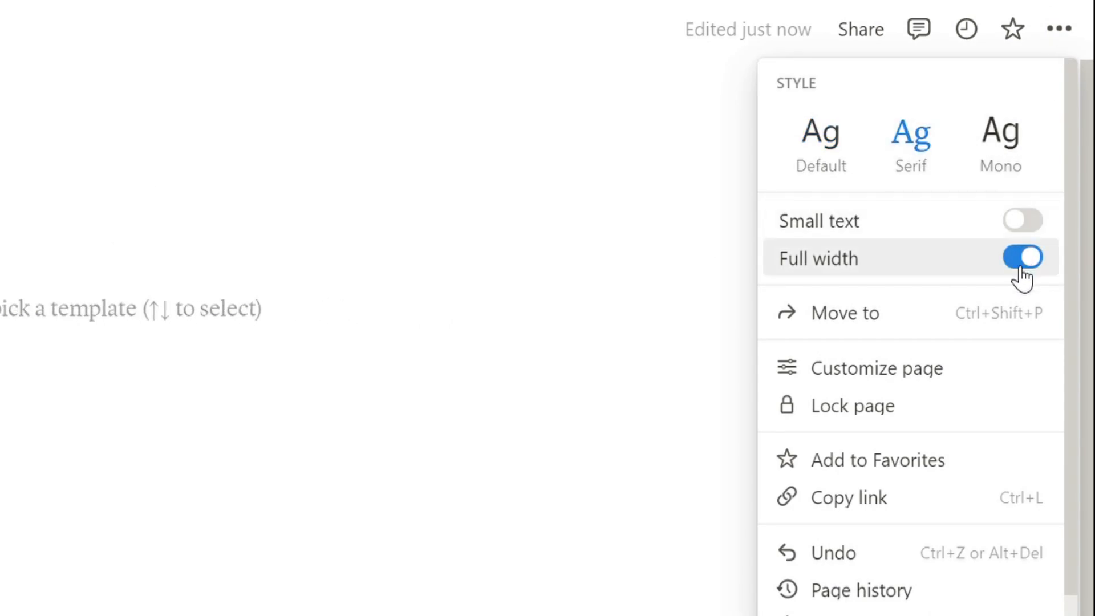
{"action": "left_click", "coordinate": [137, 276]}
{"action": "left_click", "coordinate": [123, 277]}
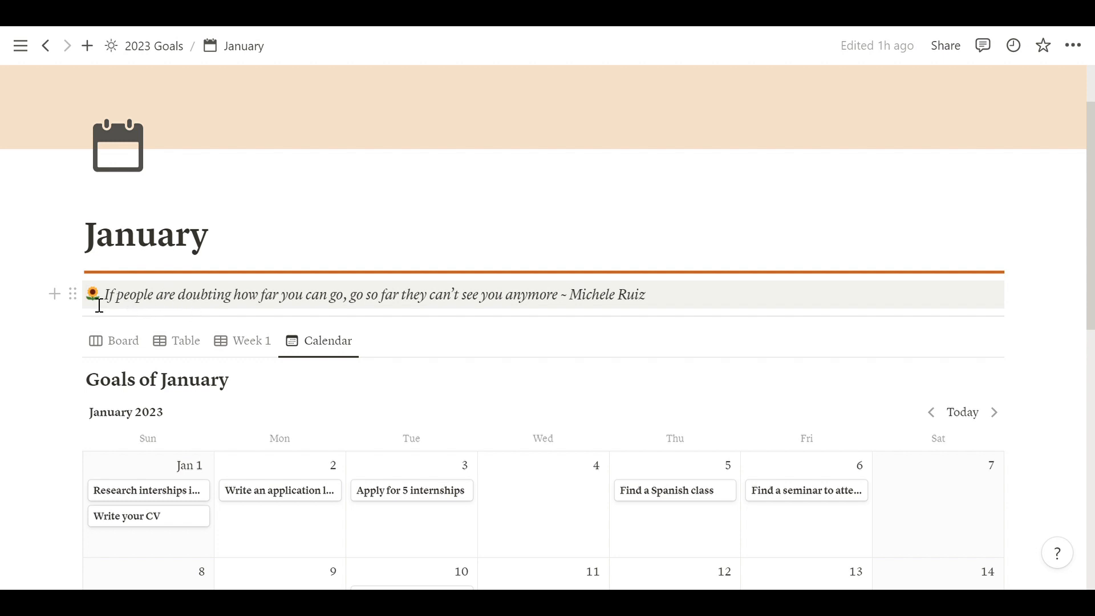
Step: Add a gray-background line with a sunflower emoji and the quote copied from the January page of 2023 Goals
{"action": "left_click_drag", "start_coordinate": [659, 303], "coordinate": [113, 300]}
{"action": "key", "text": "ctrl+c"}
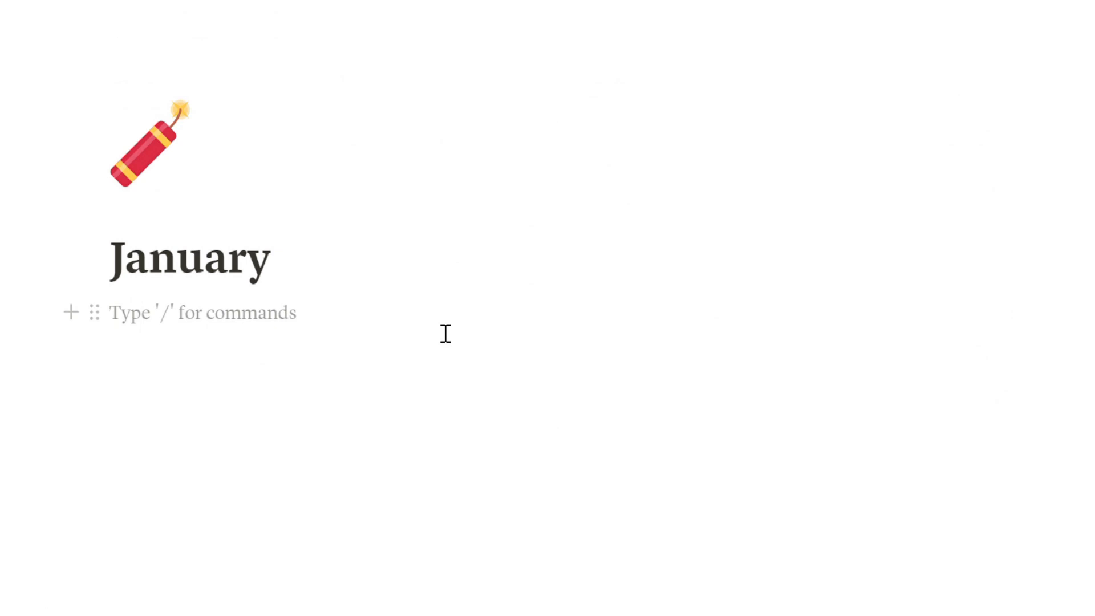
{"action": "type", "text": "/gra"}
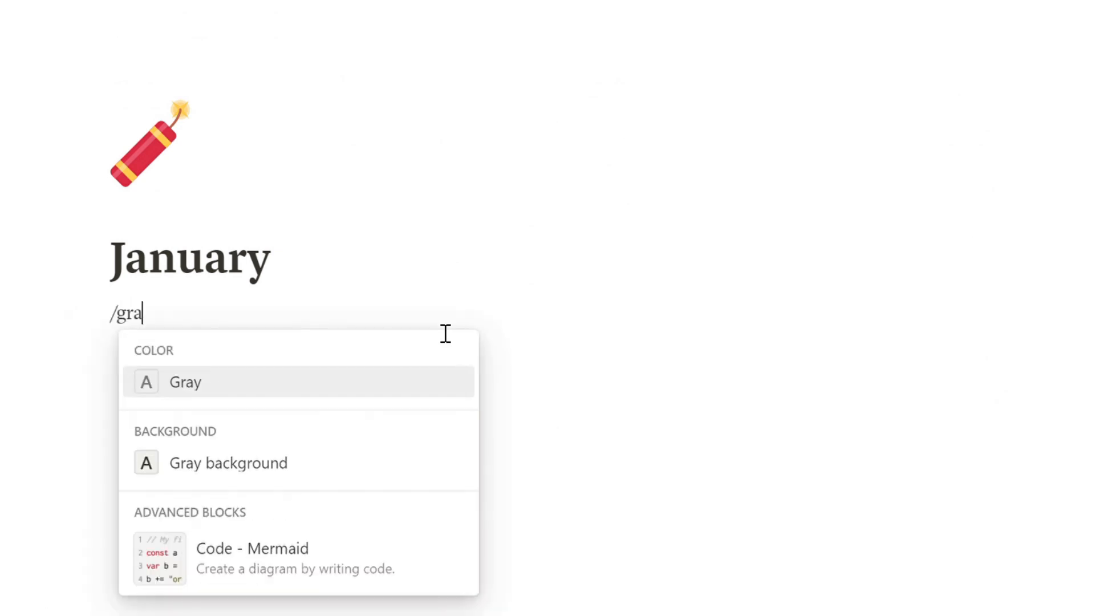
{"action": "key", "text": "Down"}
{"action": "key", "text": "Return"}
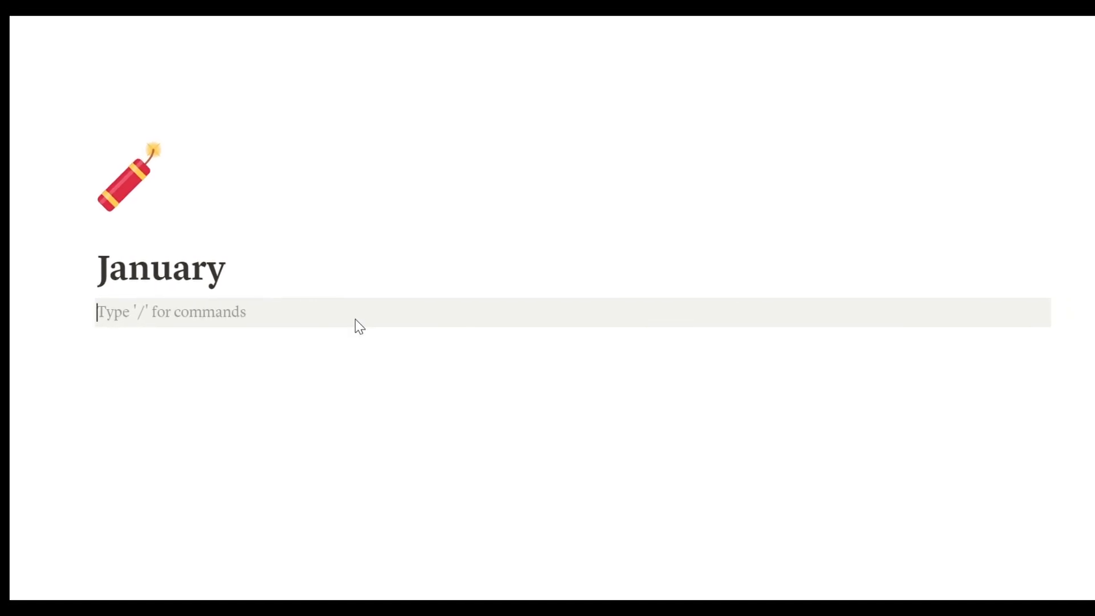
{"action": "type", "text": "su"}
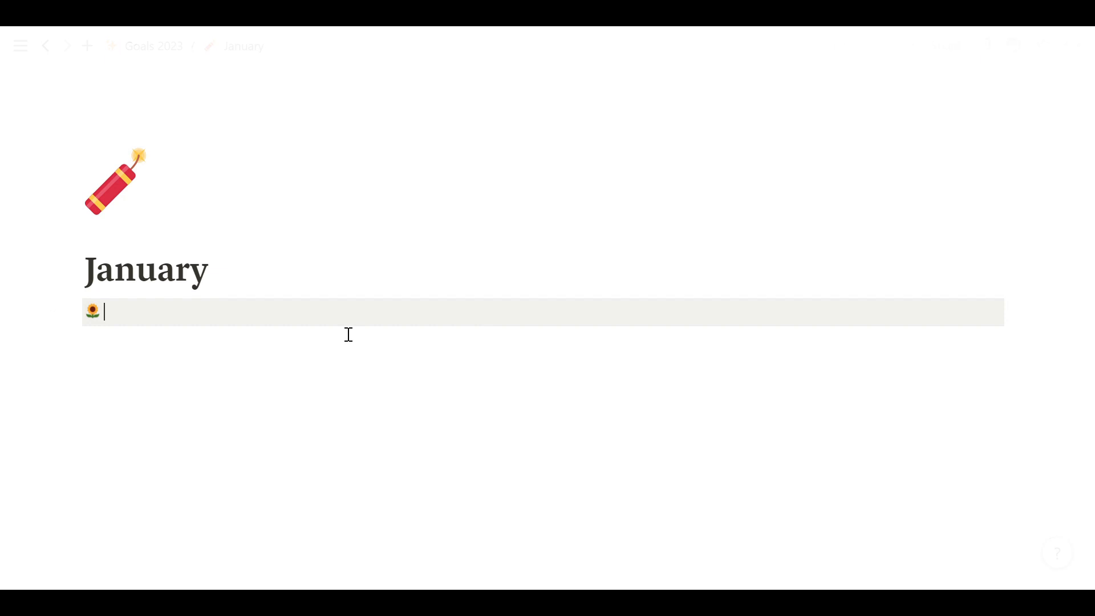
{"action": "key", "text": "ctrl+v"}
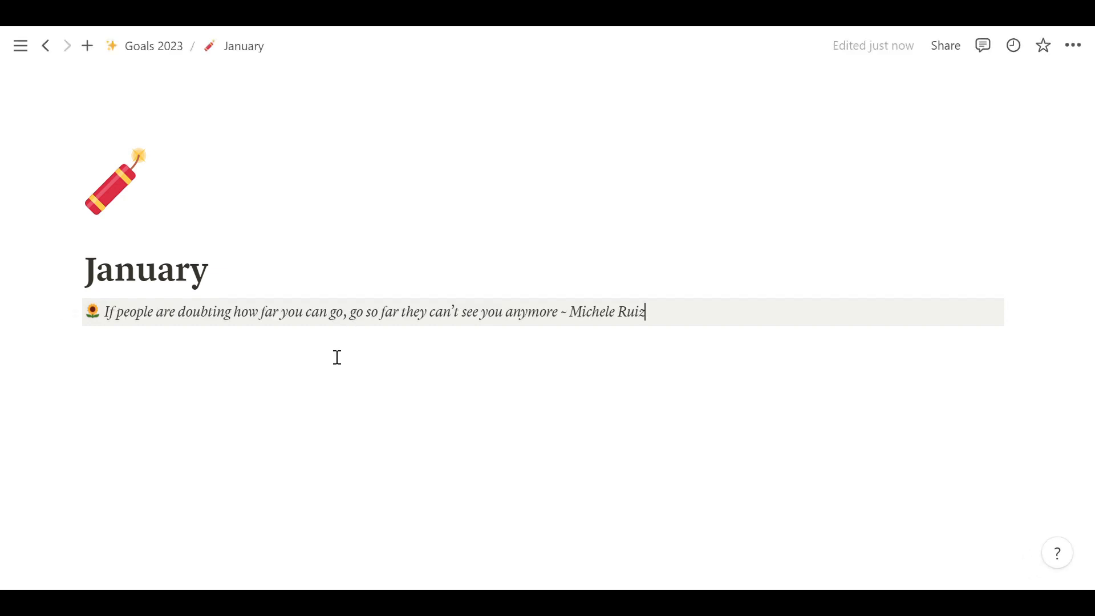
Step: Insert a divider beneath the quote line on the January page
{"action": "key", "text": "Return"}
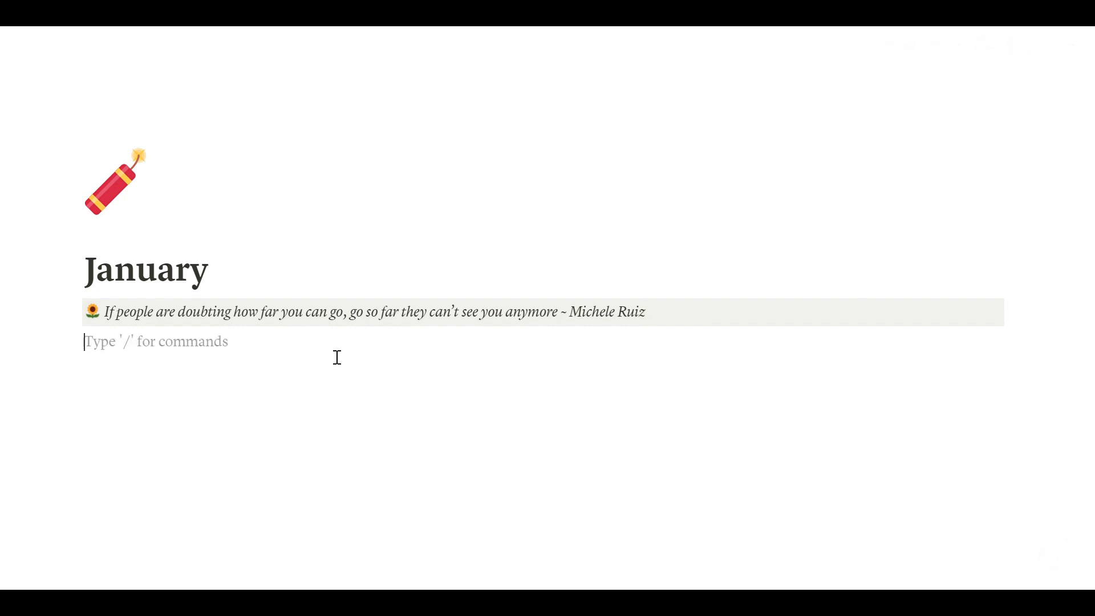
{"action": "type", "text": "/divi"}
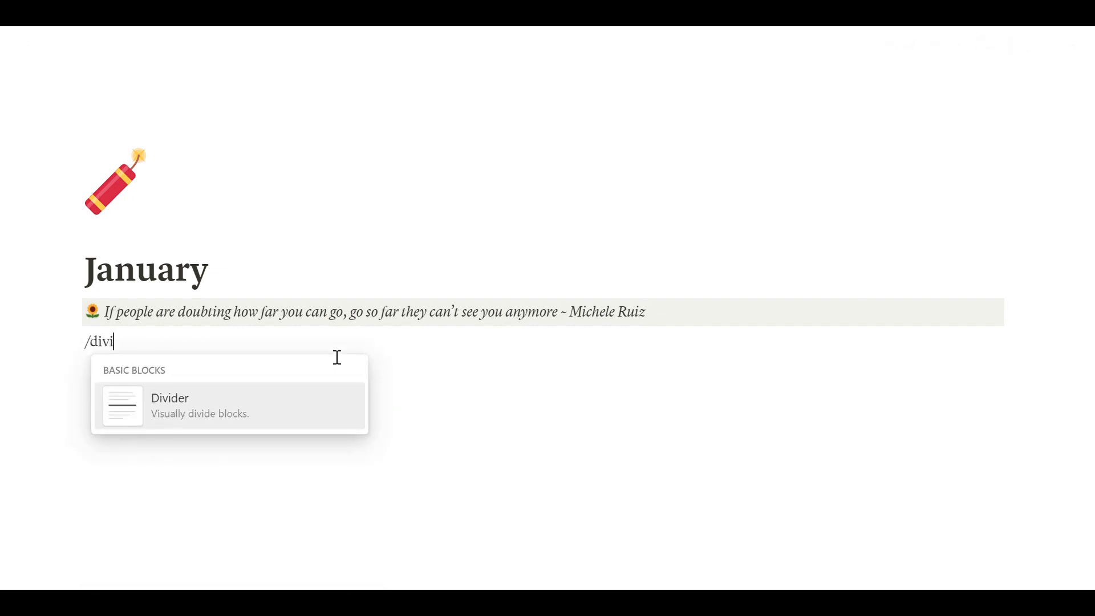
{"action": "key", "text": "Return"}
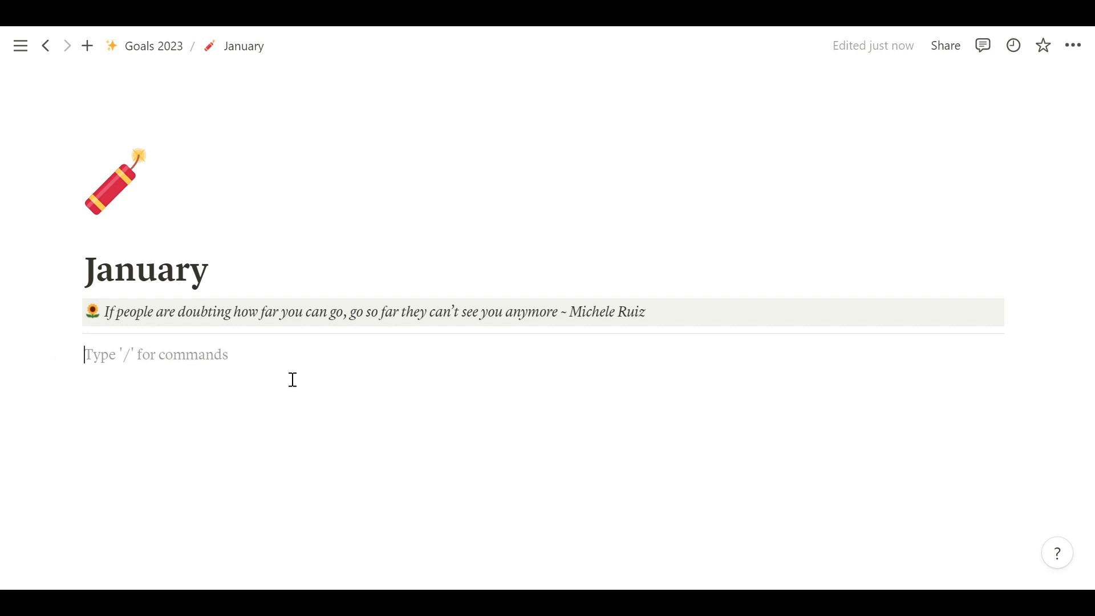
Step: Insert an inline database below the divider and title it "Goals in January"
{"action": "type", "text": "/"}
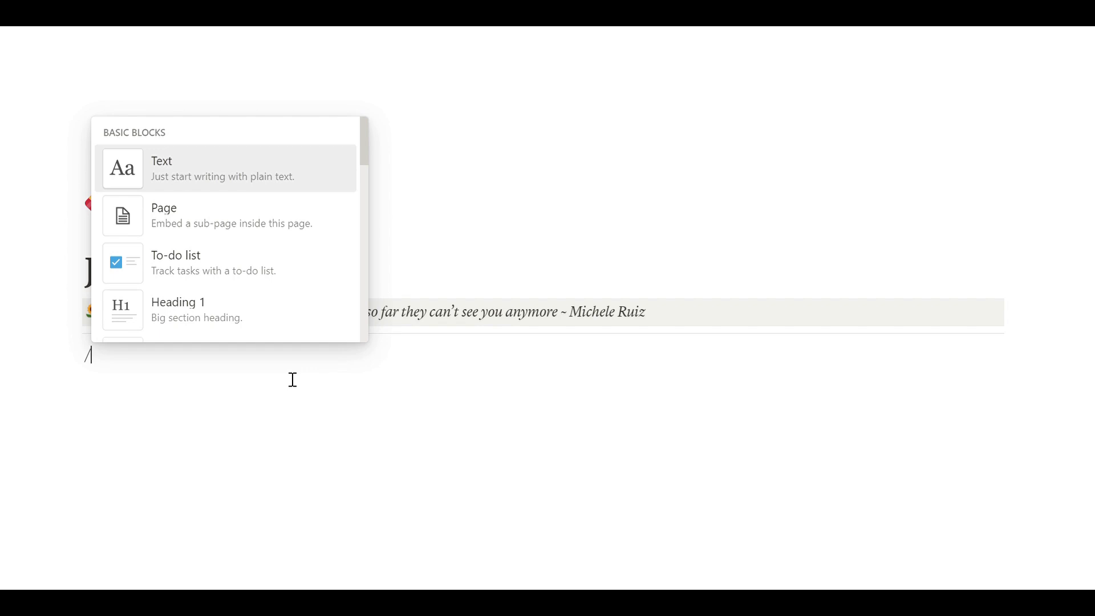
{"action": "type", "text": "data"}
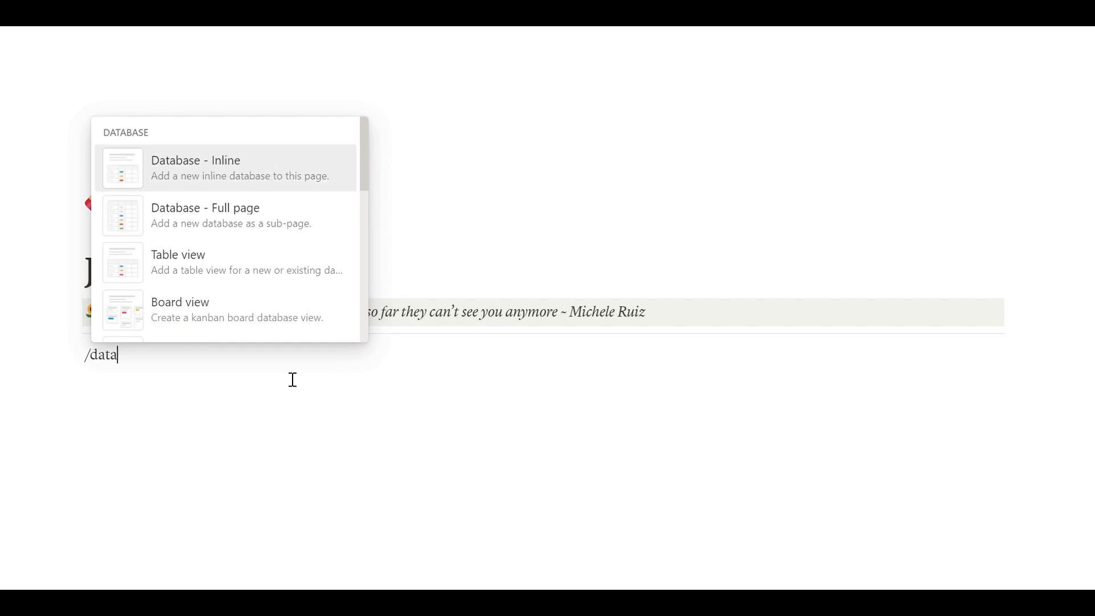
{"action": "left_click", "coordinate": [205, 187]}
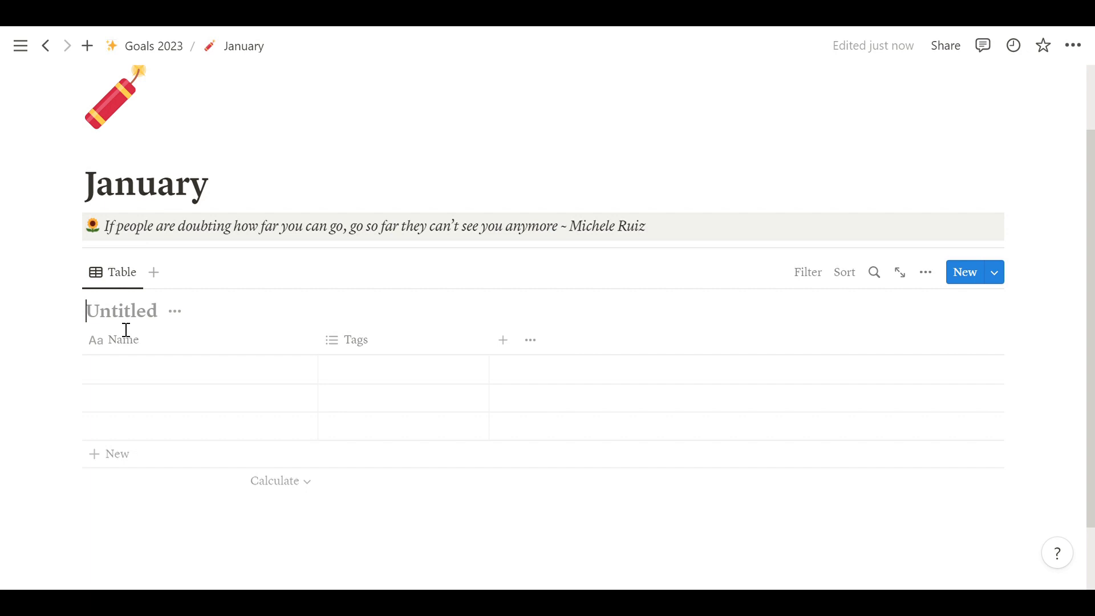
{"action": "type", "text": "Goals in January"}
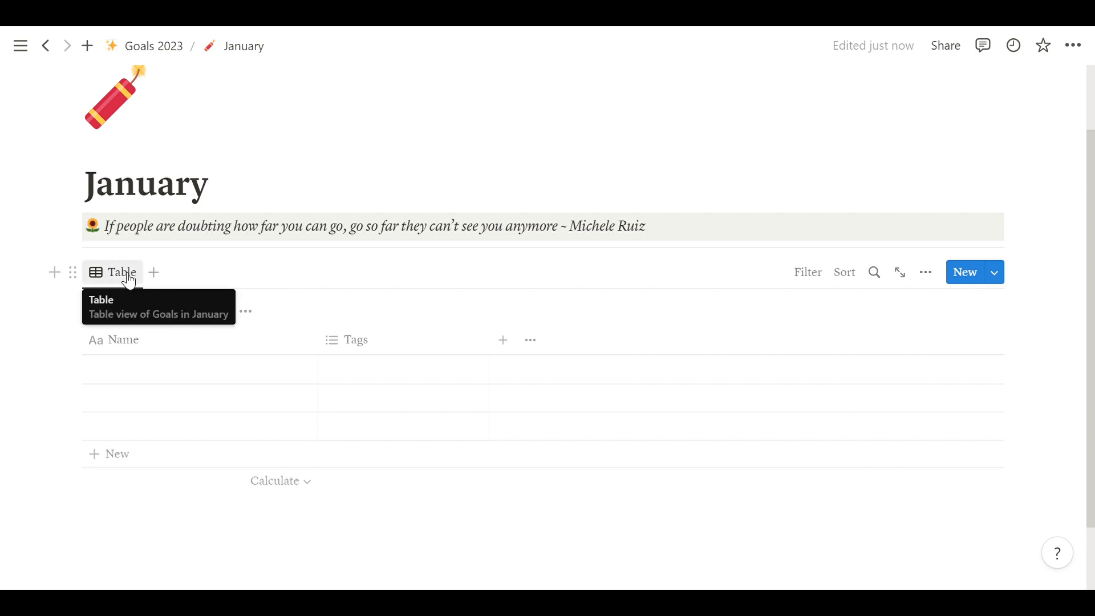
Step: Add a board view named "Board" to the Goals in January database
{"action": "left_click", "coordinate": [163, 282]}
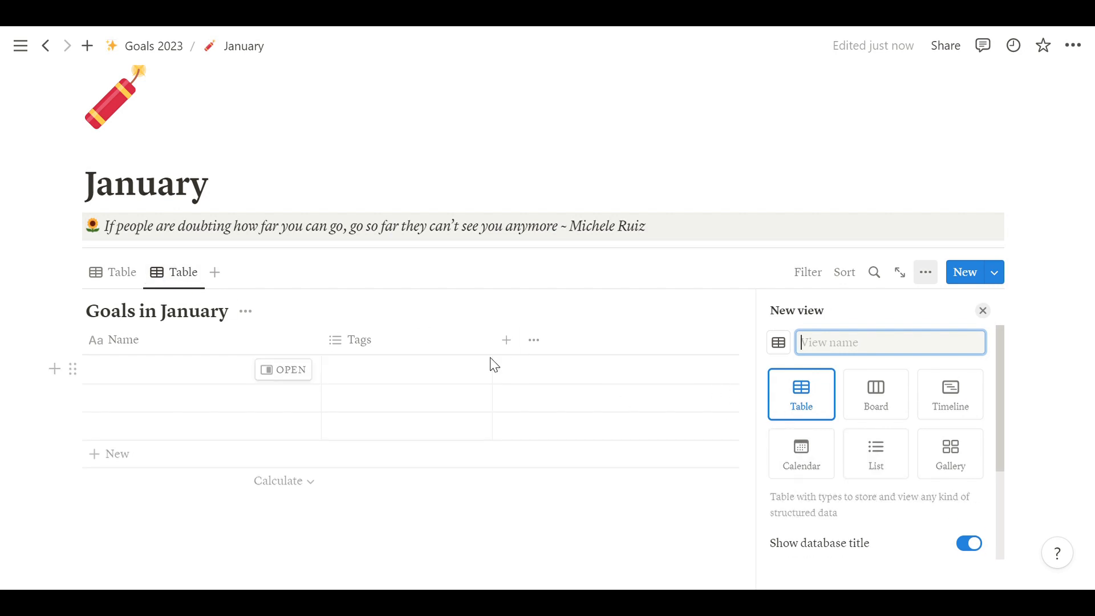
{"action": "left_click", "coordinate": [878, 408]}
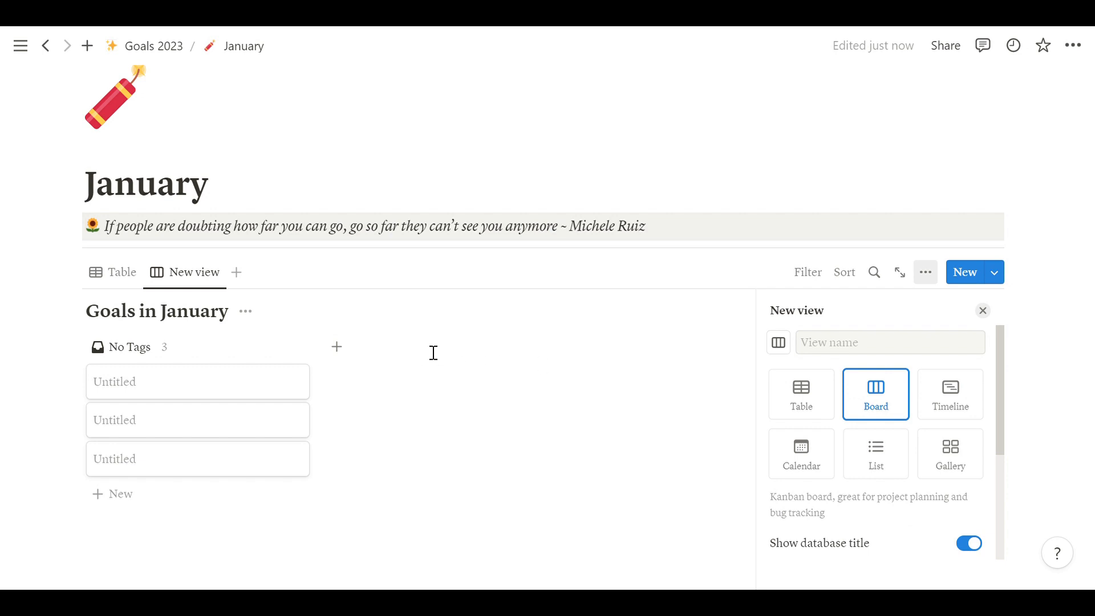
{"action": "left_click", "coordinate": [857, 352]}
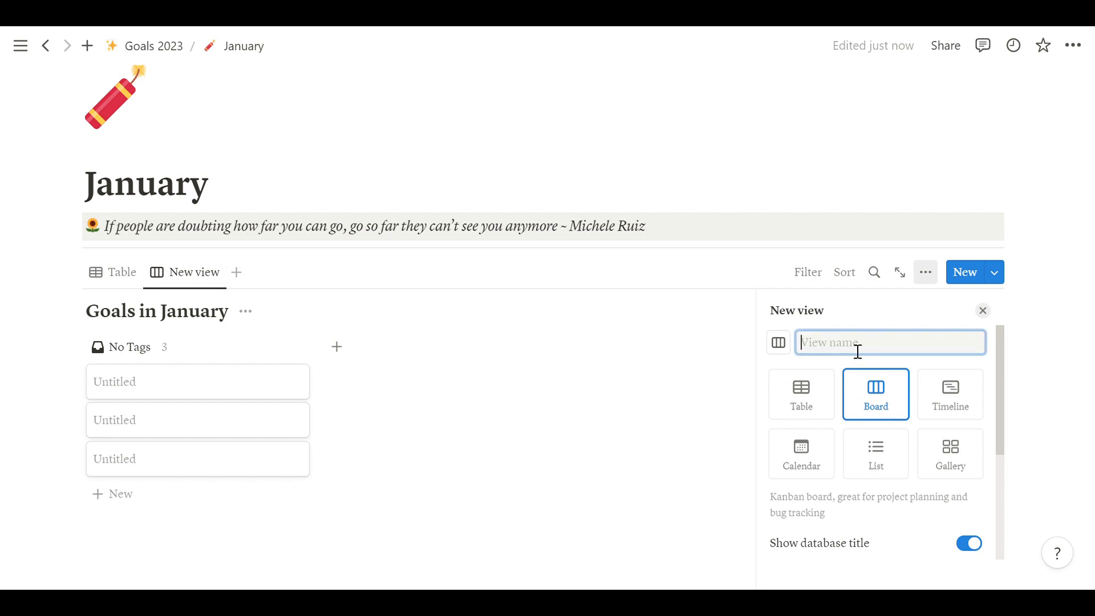
{"action": "type", "text": "Board"}
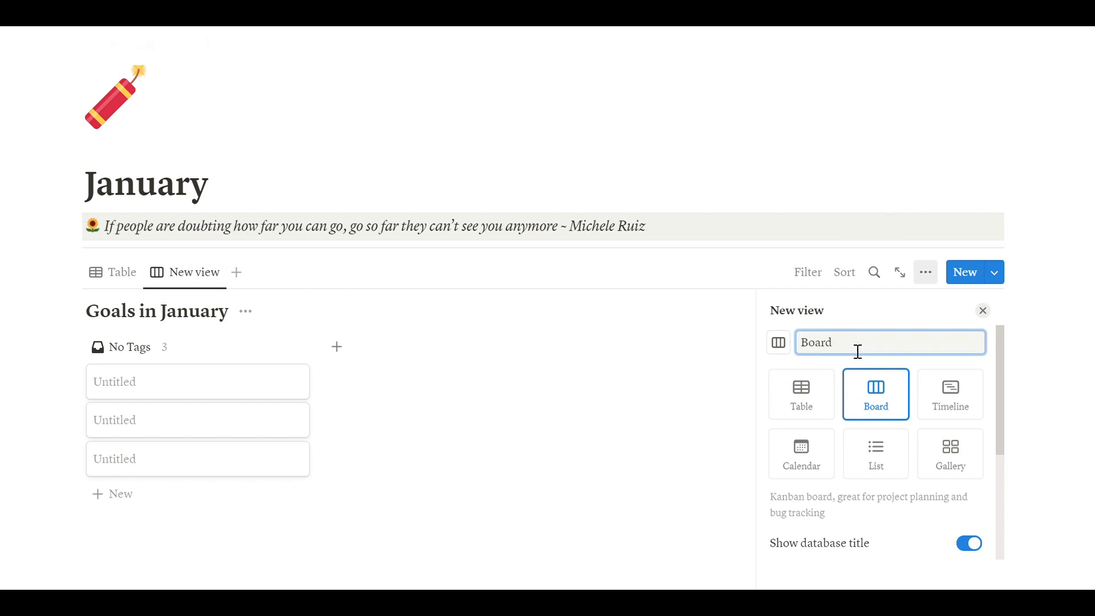
{"action": "key", "text": "Return"}
Step: Add a calendar view named "Calendar" to the Goals in January database and close its view options
{"action": "left_click", "coordinate": [226, 276]}
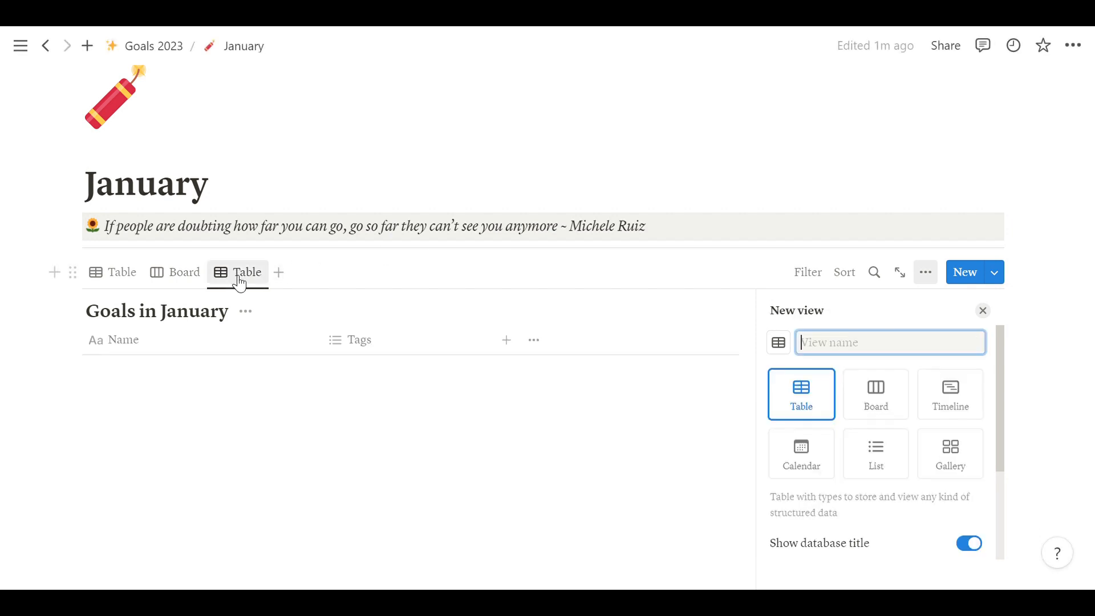
{"action": "left_click", "coordinate": [817, 468]}
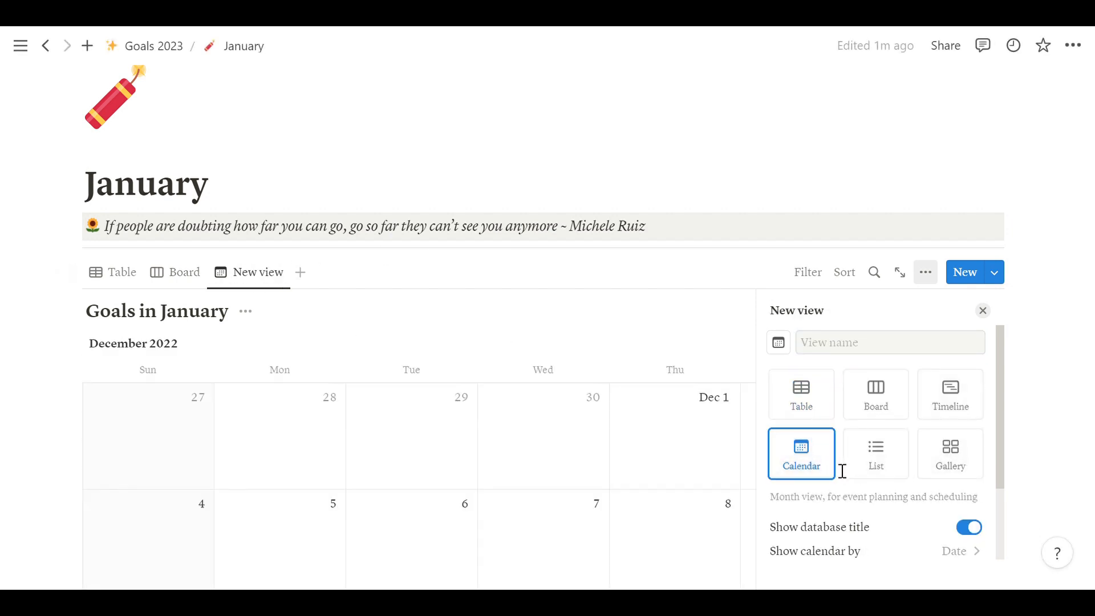
{"action": "left_click", "coordinate": [825, 351]}
{"action": "type", "text": "Calenda"}
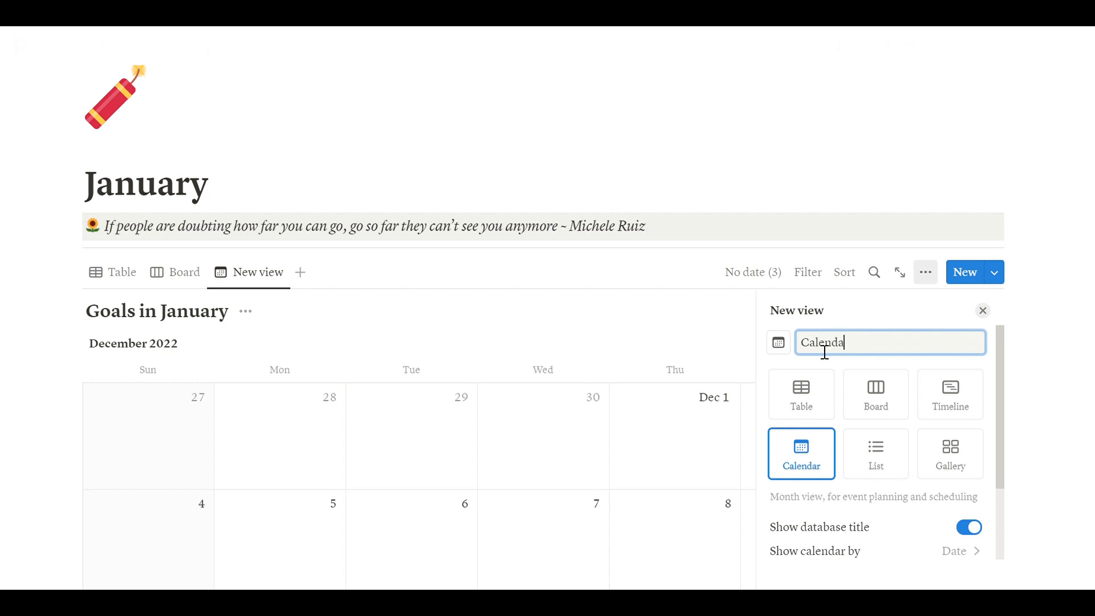
{"action": "type", "text": "r"}
{"action": "key", "text": "Return"}
{"action": "left_click", "coordinate": [476, 334]}
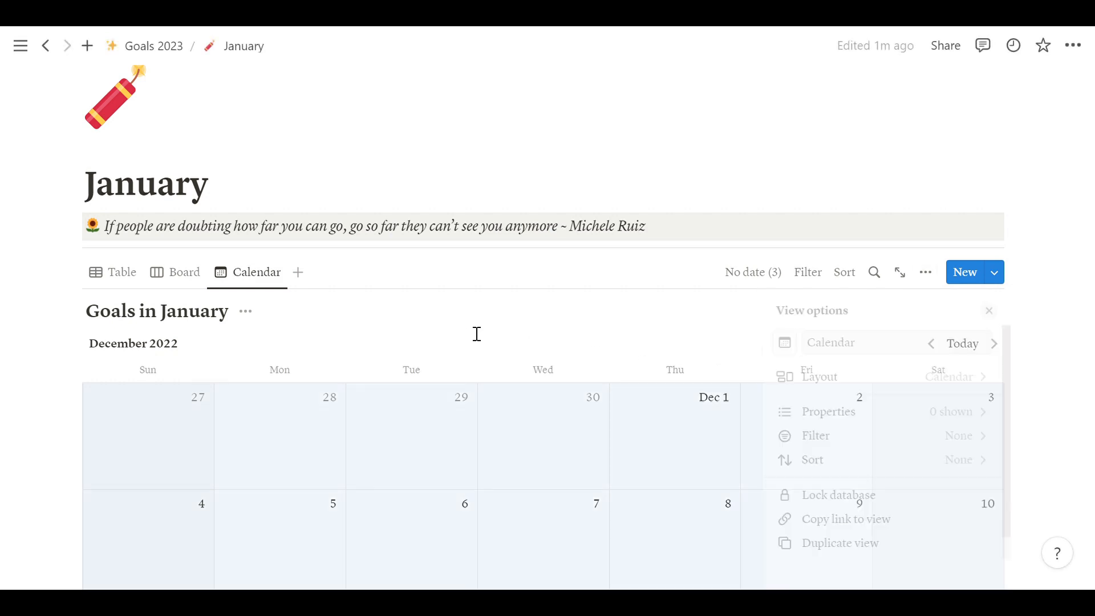
{"action": "left_click", "coordinate": [446, 332]}
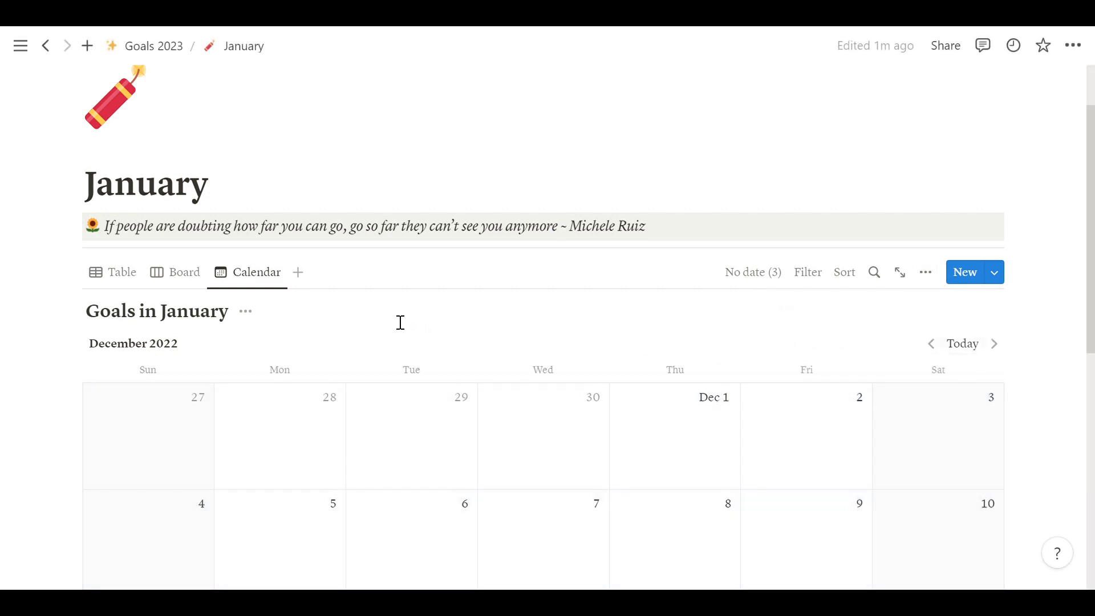
Step: Advance the calendar to the next month, check the board view and return to the table view
{"action": "left_click", "coordinate": [995, 345]}
{"action": "left_click", "coordinate": [161, 285]}
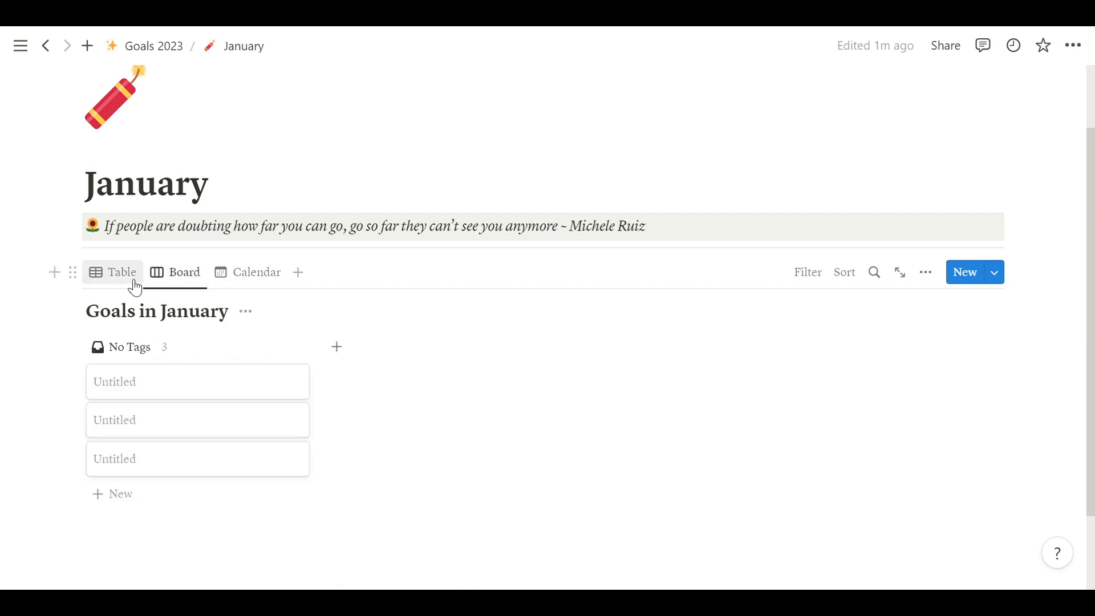
{"action": "left_click", "coordinate": [113, 279]}
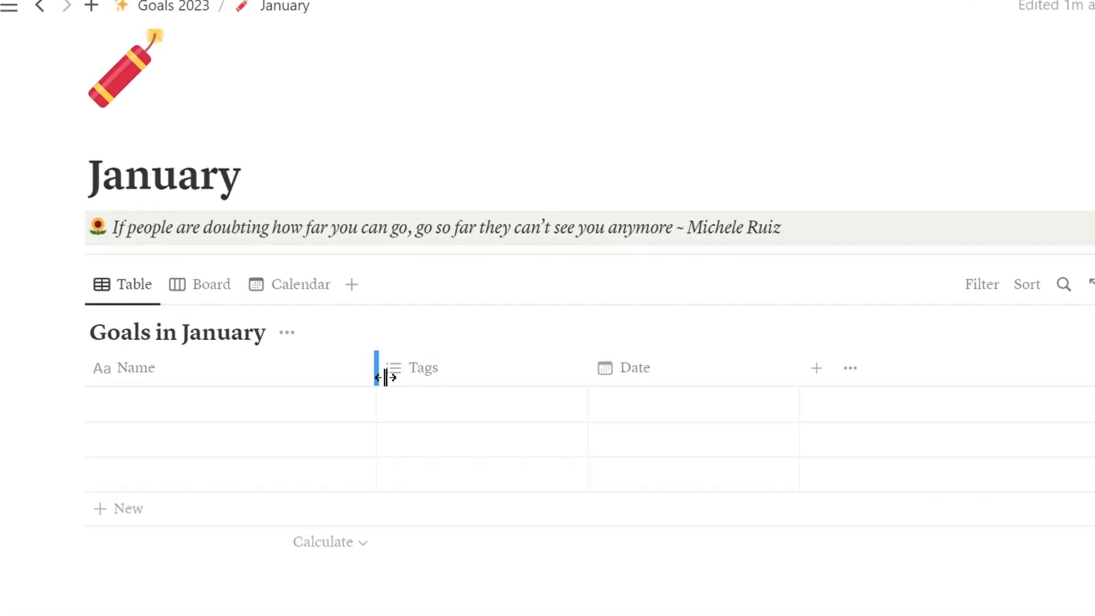
Step: Narrow the Name column of the Goals in January table and rename it "Goal"
{"action": "left_click_drag", "start_coordinate": [399, 383], "coordinate": [299, 390]}
{"action": "left_click", "coordinate": [159, 393]}
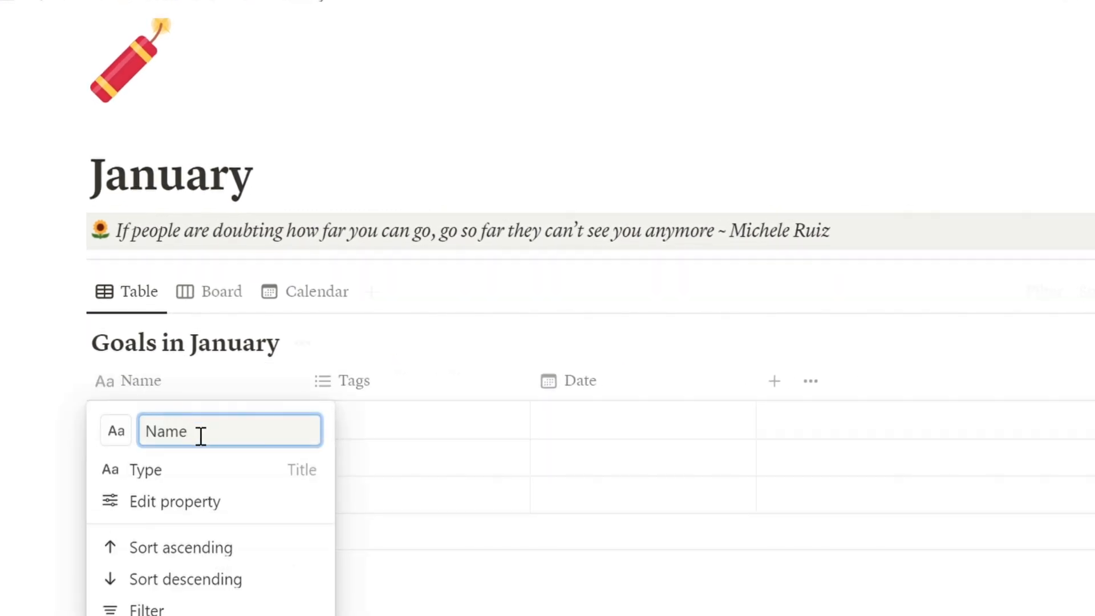
{"action": "left_click_drag", "start_coordinate": [198, 435], "coordinate": [149, 435]}
{"action": "type", "text": "Goal"}
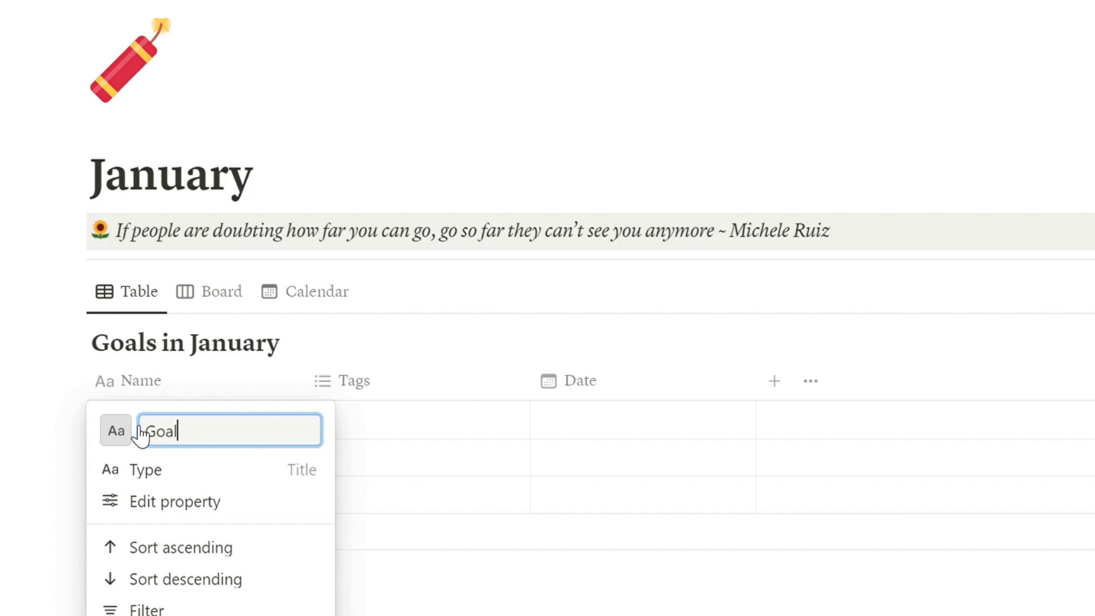
{"action": "left_click", "coordinate": [234, 388]}
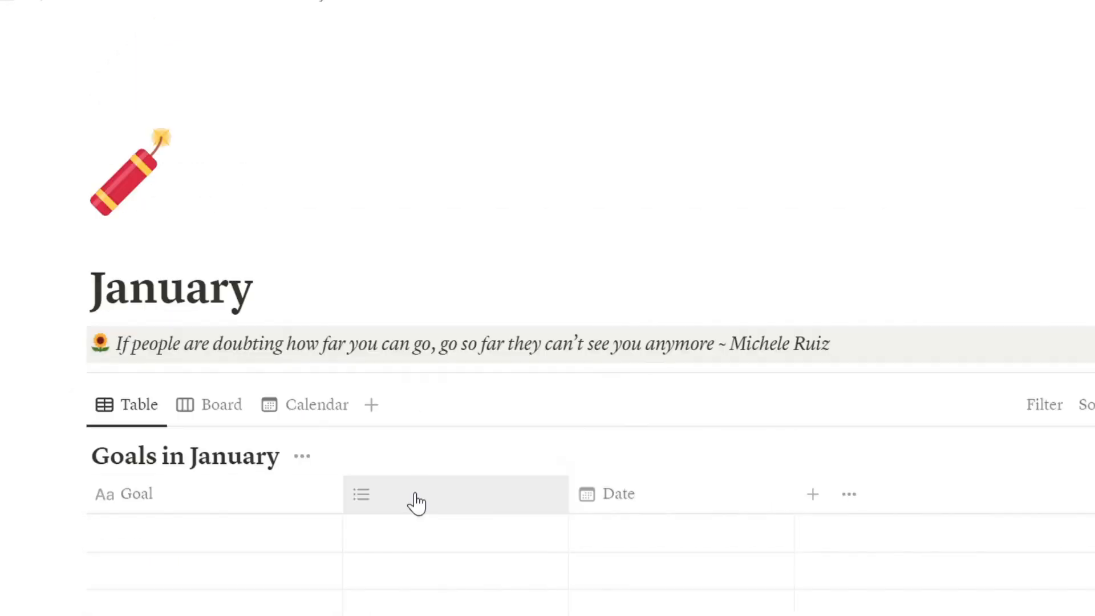
Step: Rename the multi-select column beside Goal as "State" and narrow it
{"action": "left_click", "coordinate": [406, 491]}
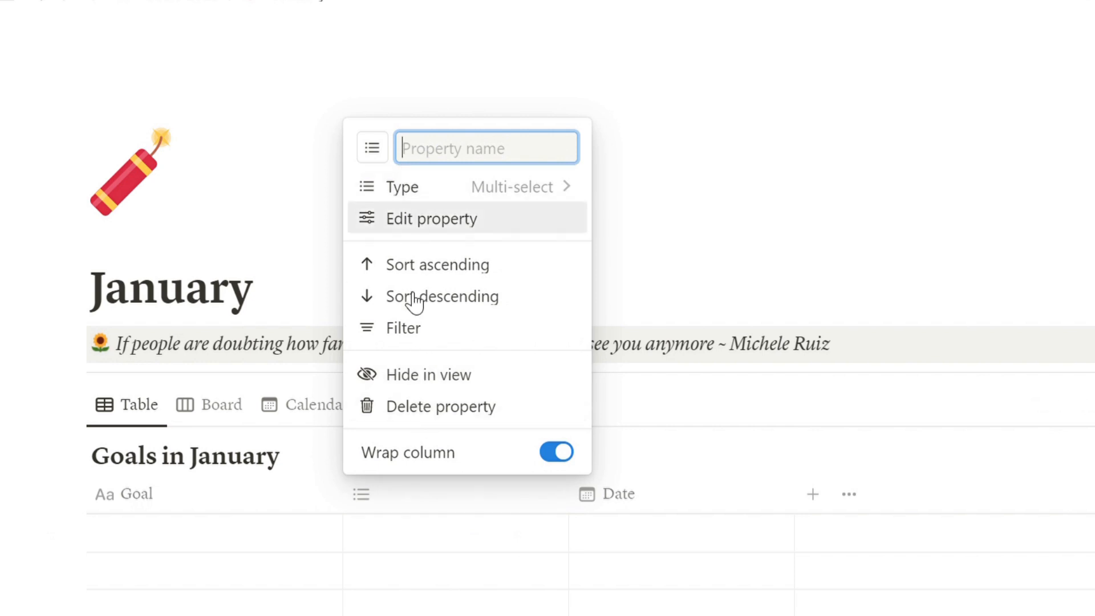
{"action": "type", "text": "State"}
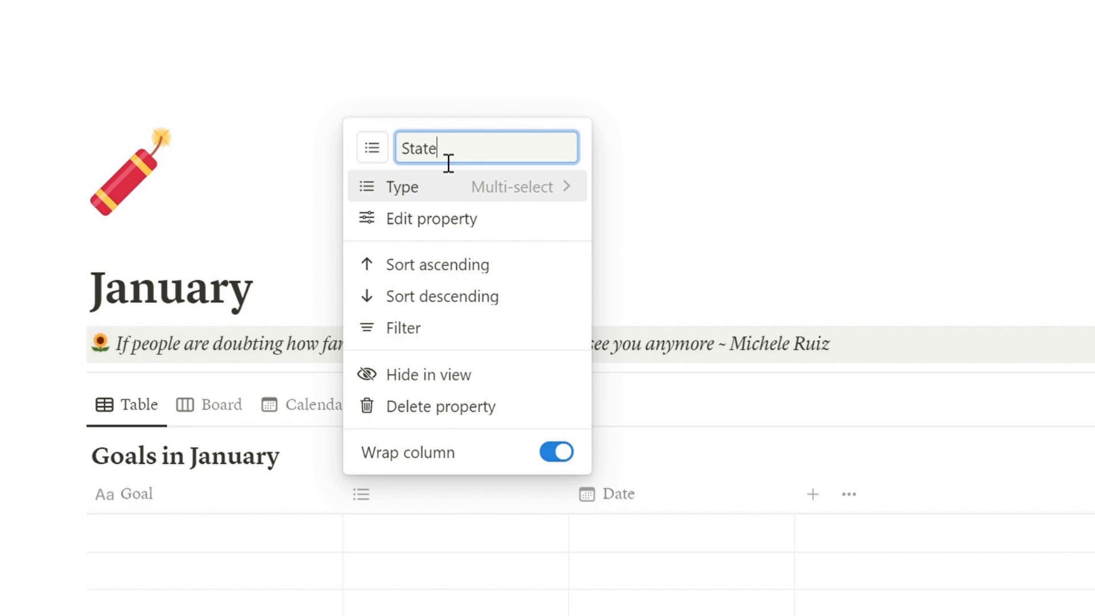
{"action": "left_click", "coordinate": [714, 221]}
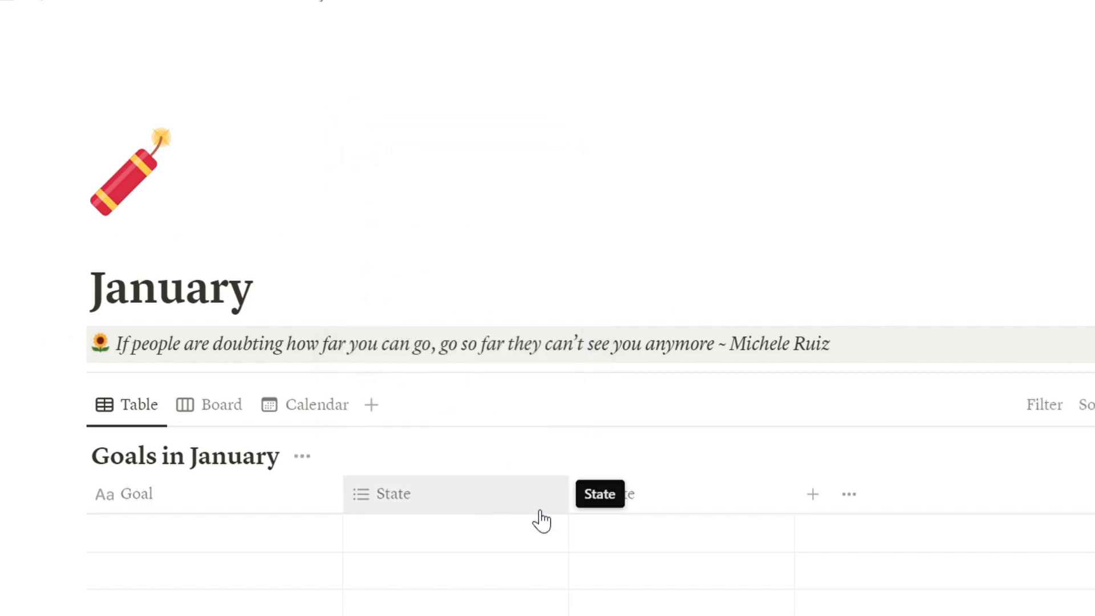
{"action": "left_click_drag", "start_coordinate": [568, 512], "coordinate": [524, 509]}
Step: Add the options "Done", "Doing" and "To do" to the State property
{"action": "left_click", "coordinate": [472, 493]}
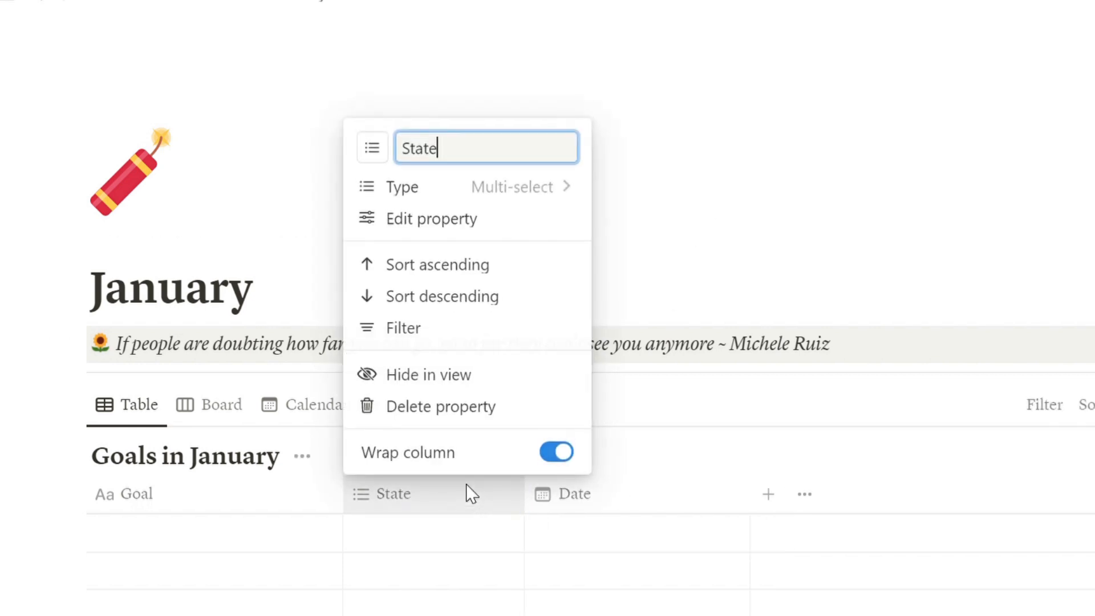
{"action": "left_click", "coordinate": [443, 234]}
{"action": "left_click", "coordinate": [893, 406]}
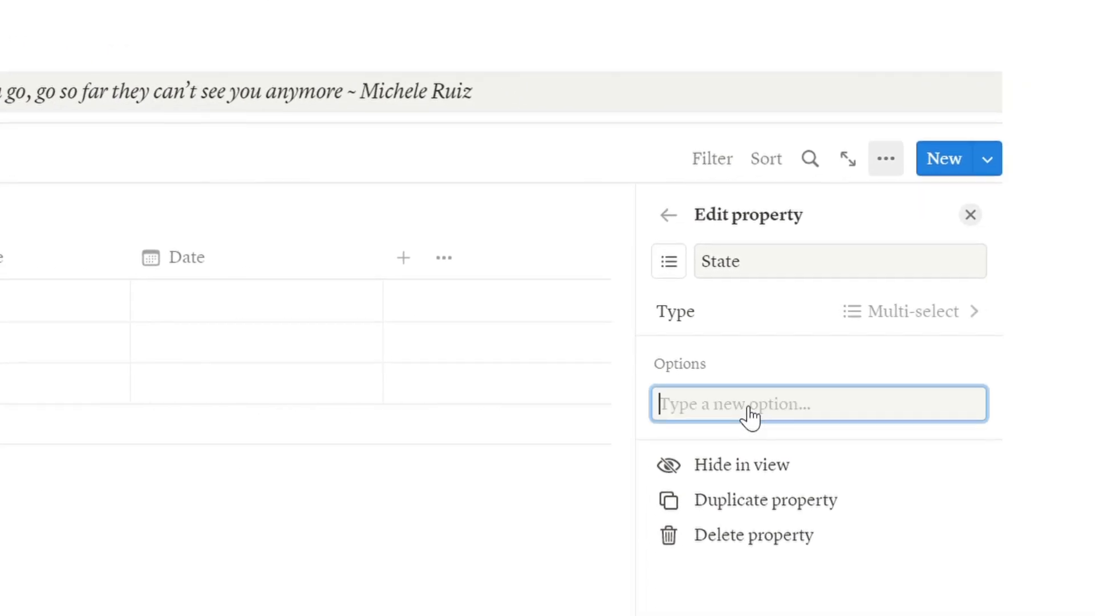
{"action": "type", "text": "Done"}
{"action": "key", "text": "Return"}
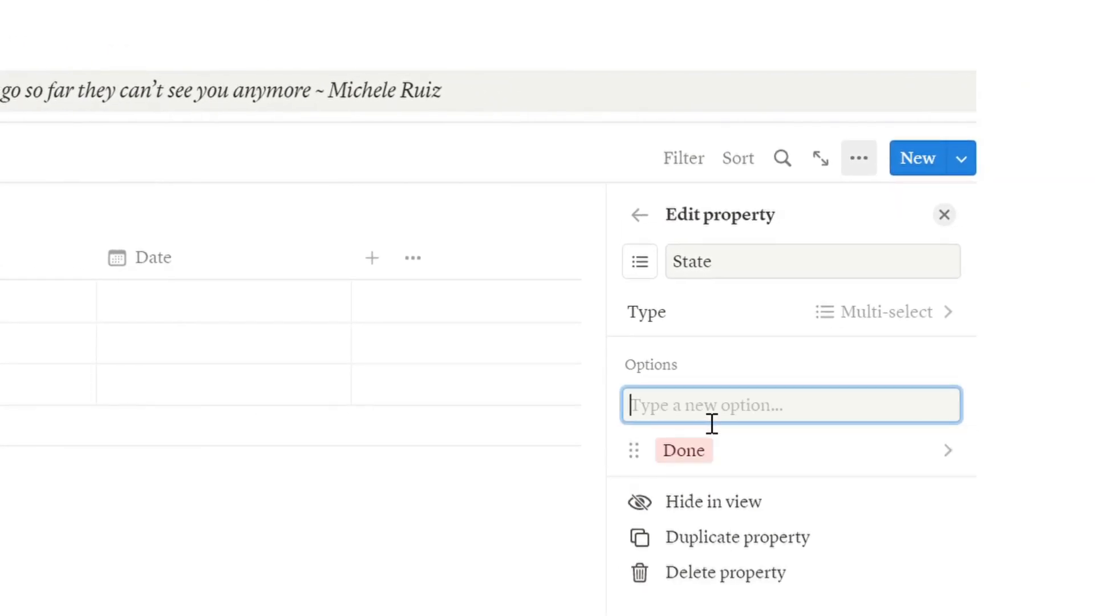
{"action": "type", "text": "Doing"}
{"action": "key", "text": "Return"}
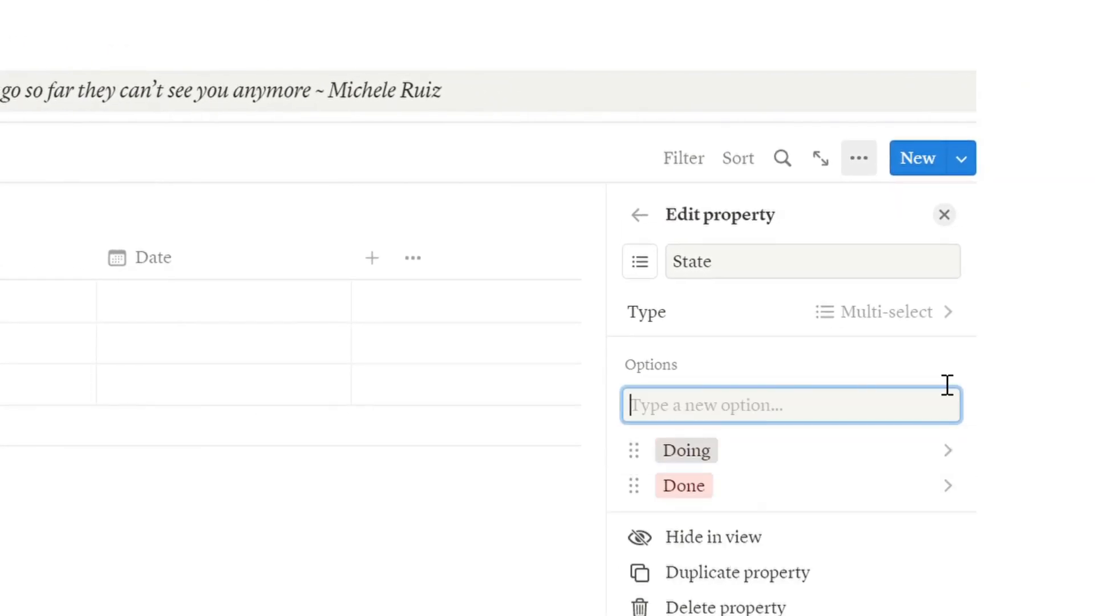
{"action": "type", "text": "To do"}
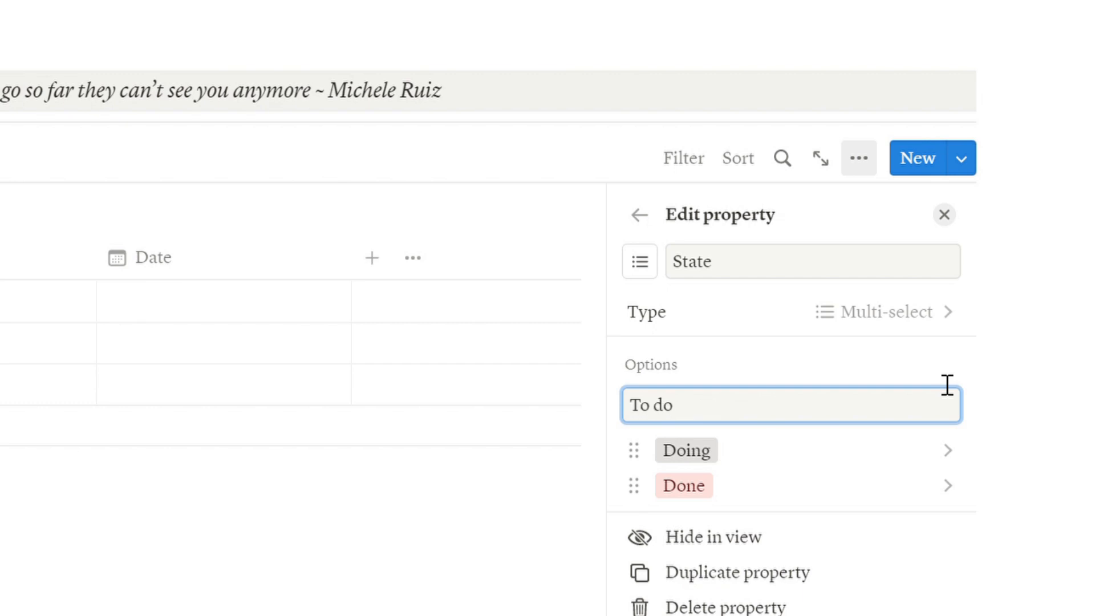
{"action": "key", "text": "Return"}
Step: Color the State options green for Done, yellow for Doing and red for To do, and close the property settings
{"action": "left_click", "coordinate": [920, 531]}
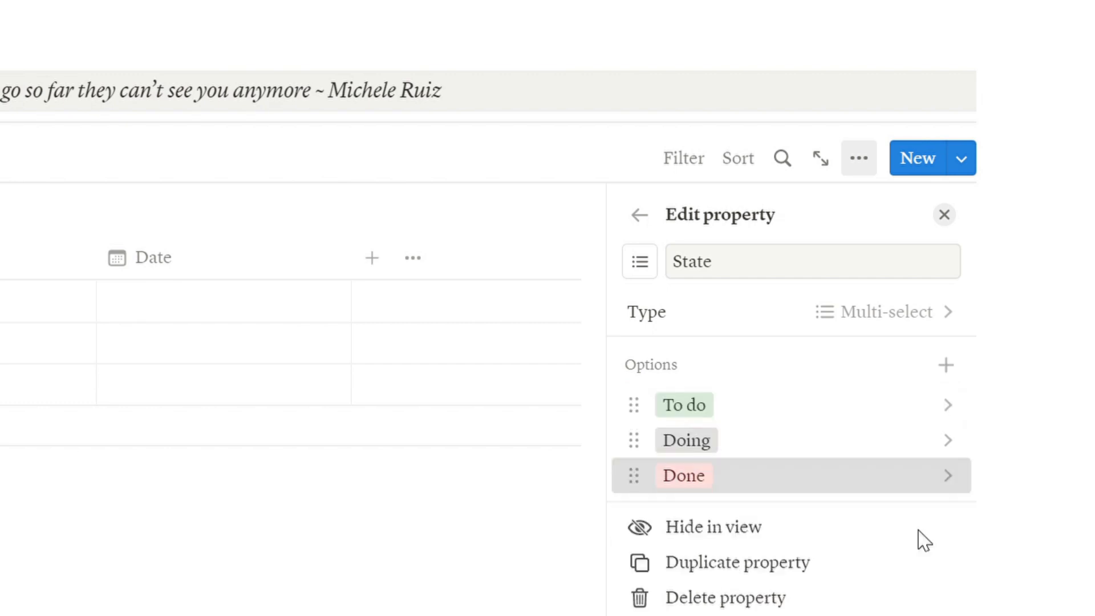
{"action": "left_click", "coordinate": [797, 353]}
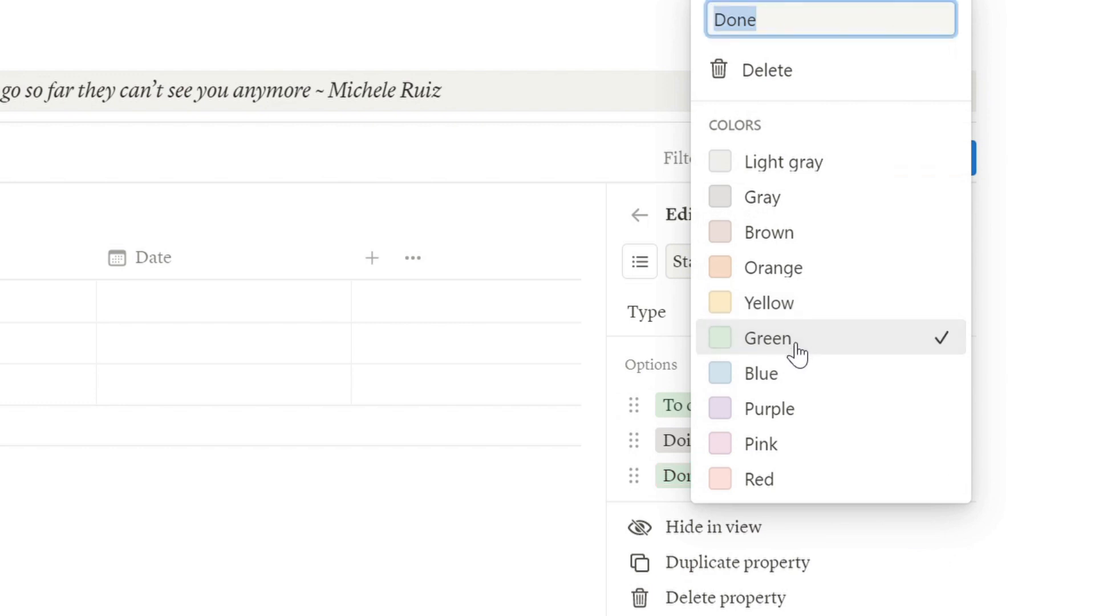
{"action": "left_click", "coordinate": [673, 445]}
{"action": "left_click", "coordinate": [701, 450]}
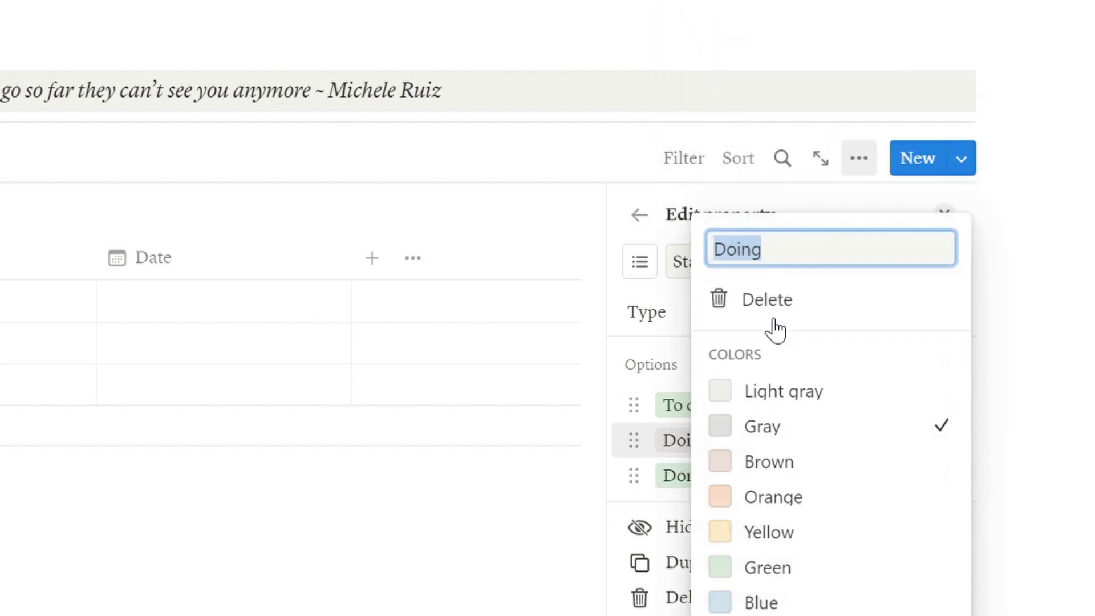
{"action": "left_click", "coordinate": [804, 530]}
{"action": "left_click", "coordinate": [689, 413]}
{"action": "left_click", "coordinate": [692, 412]}
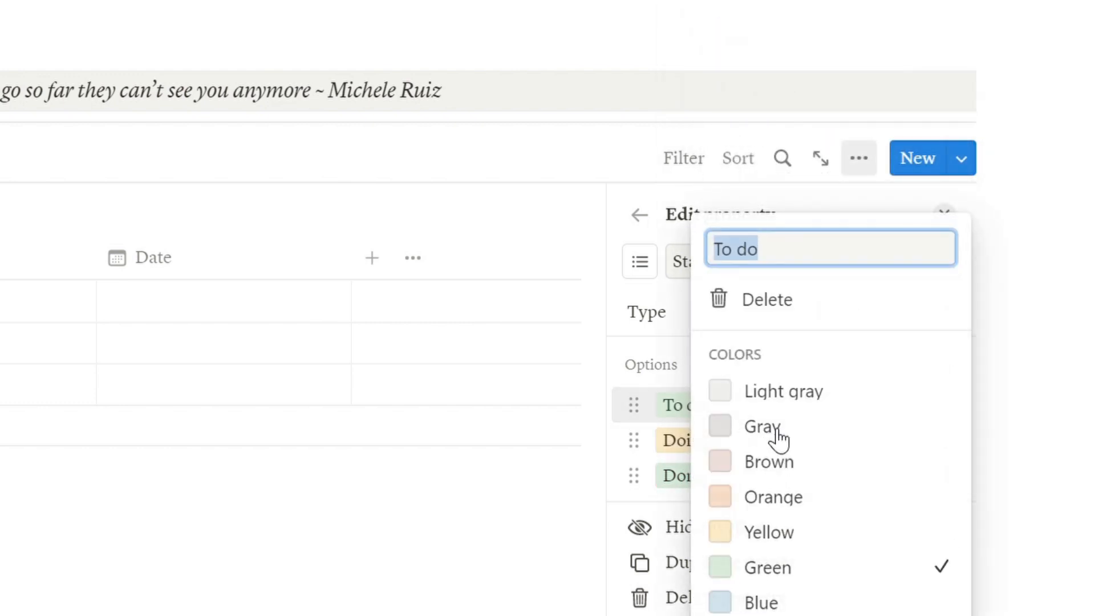
{"action": "left_click", "coordinate": [764, 615]}
{"action": "left_click", "coordinate": [639, 545]}
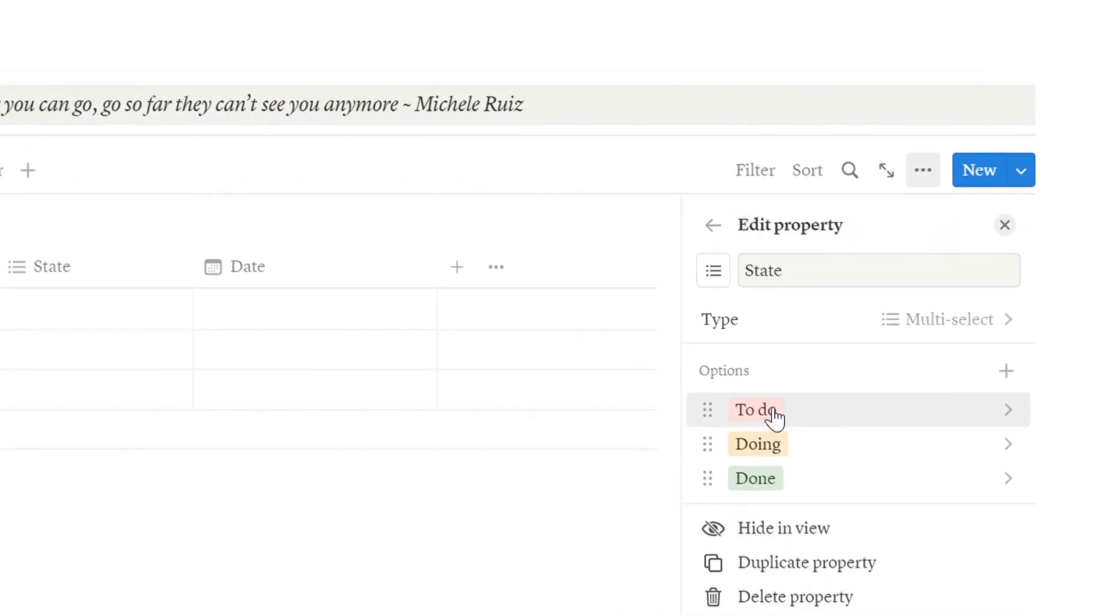
{"action": "left_click", "coordinate": [604, 551]}
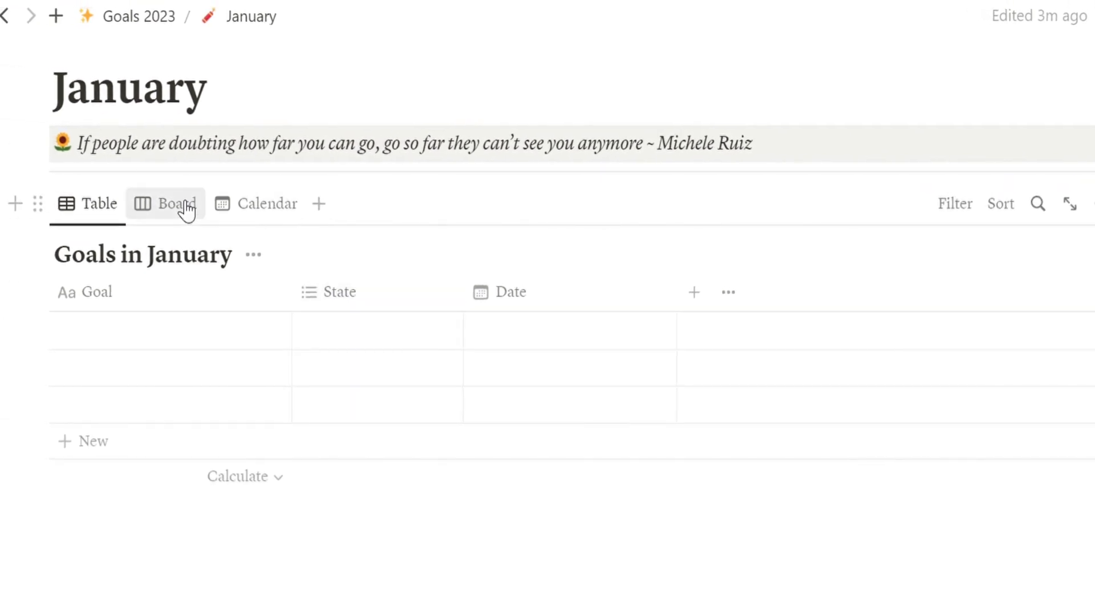
Step: Reorder the board view's groups as To do, Doing, Done and No State
{"action": "left_click", "coordinate": [185, 209]}
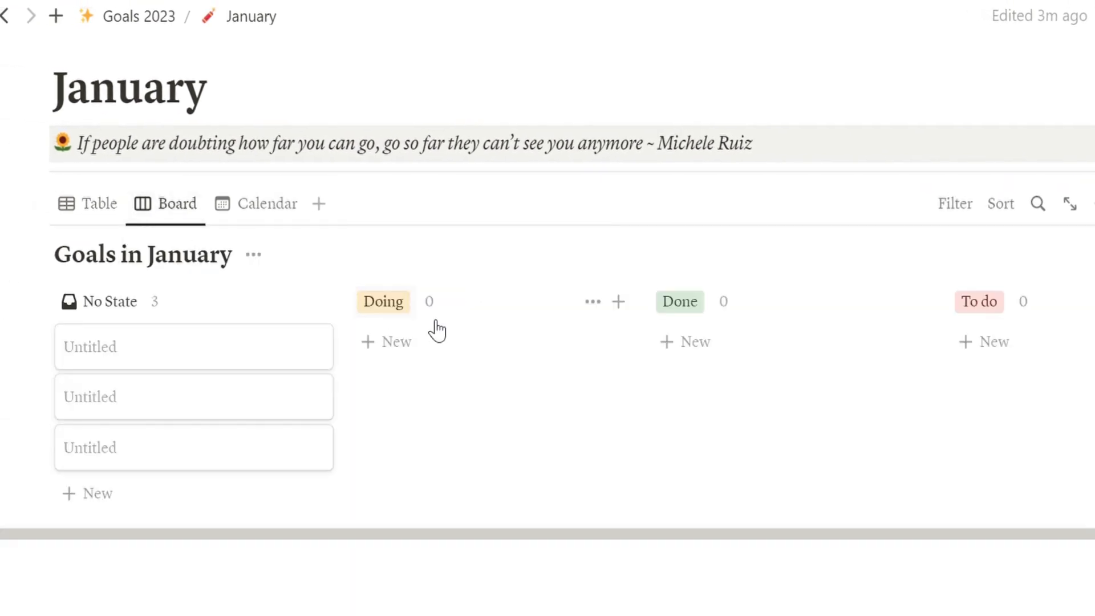
{"action": "left_click_drag", "start_coordinate": [950, 298], "coordinate": [57, 290]}
{"action": "left_click_drag", "start_coordinate": [689, 310], "coordinate": [87, 298]}
{"action": "left_click_drag", "start_coordinate": [992, 305], "coordinate": [676, 300]}
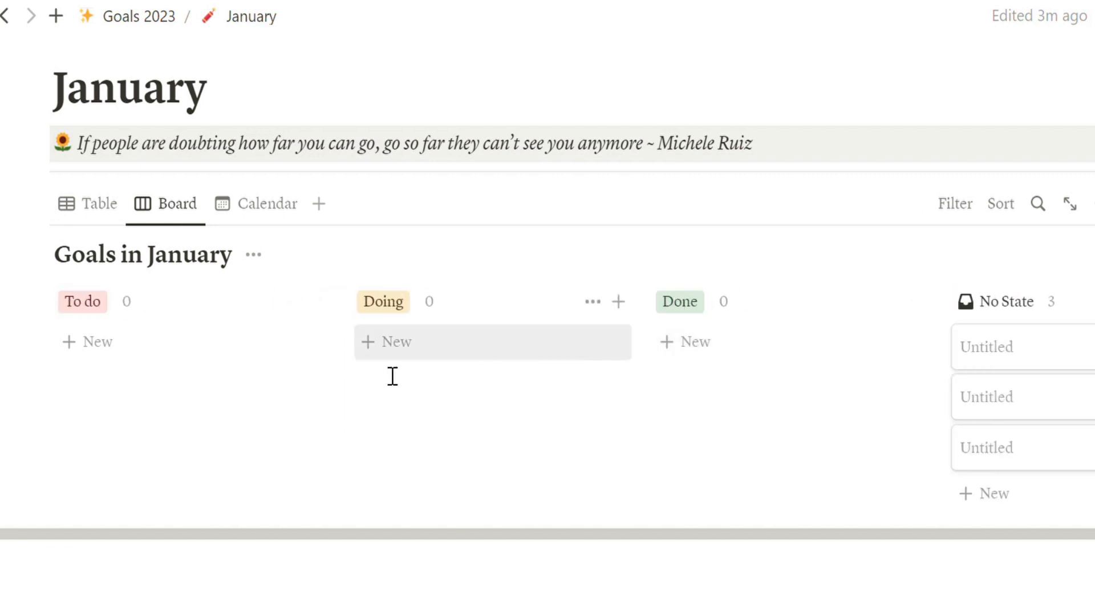
Step: Add a blank card to the board's To do group and delete it again
{"action": "left_click", "coordinate": [109, 353]}
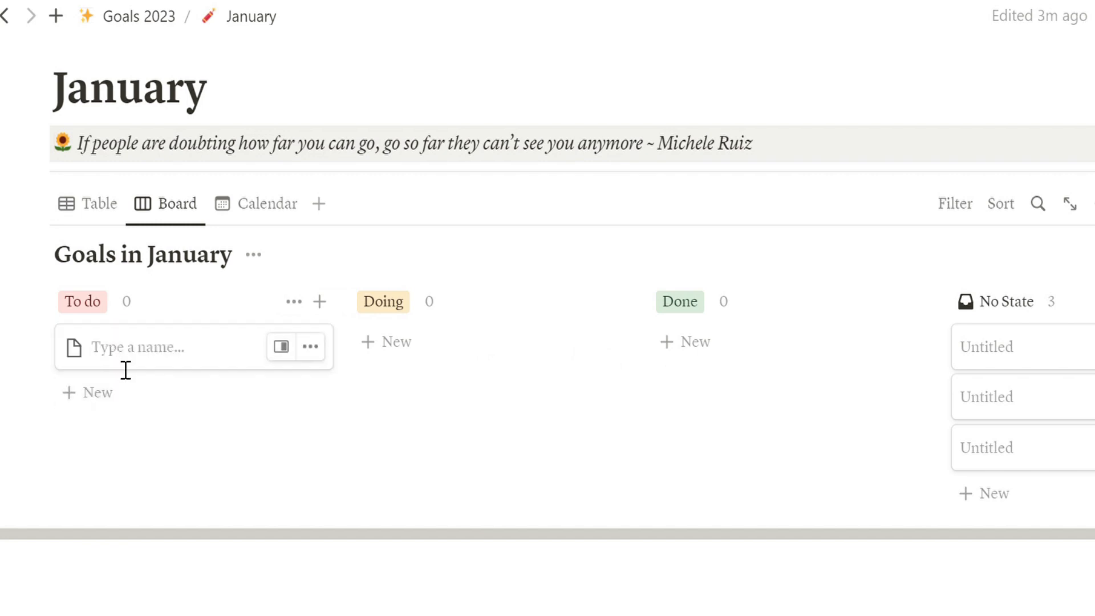
{"action": "left_click_drag", "start_coordinate": [94, 353], "coordinate": [147, 359]}
{"action": "right_click", "coordinate": [173, 364]}
{"action": "left_click", "coordinate": [318, 363]}
{"action": "left_click", "coordinate": [318, 364]}
{"action": "left_click", "coordinate": [368, 402]}
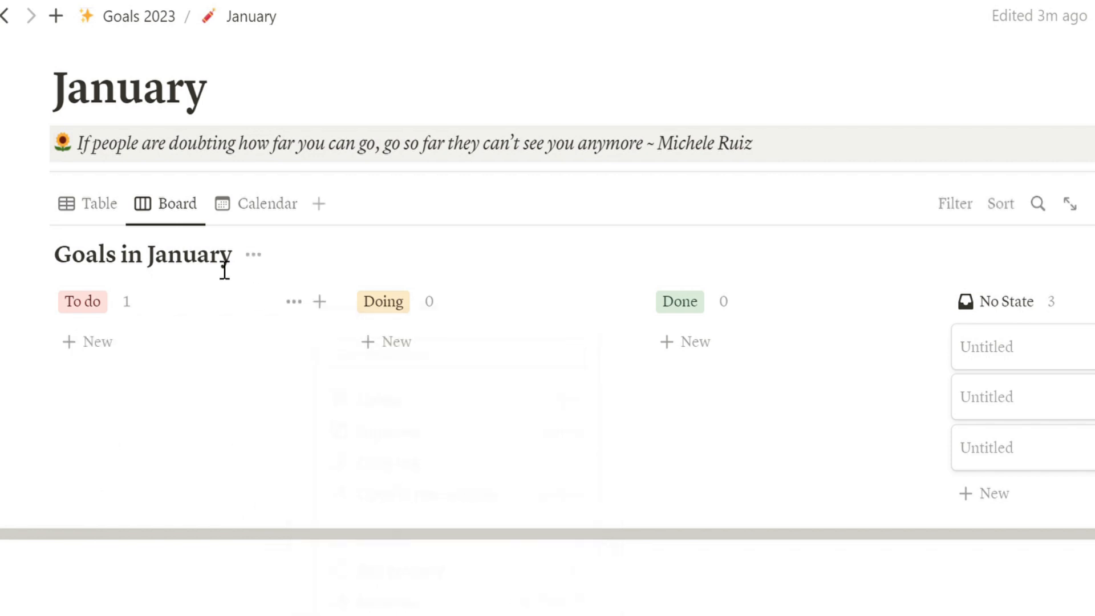
Step: Return to the table view, rename the Date column "Due Date" and narrow it
{"action": "left_click", "coordinate": [86, 214]}
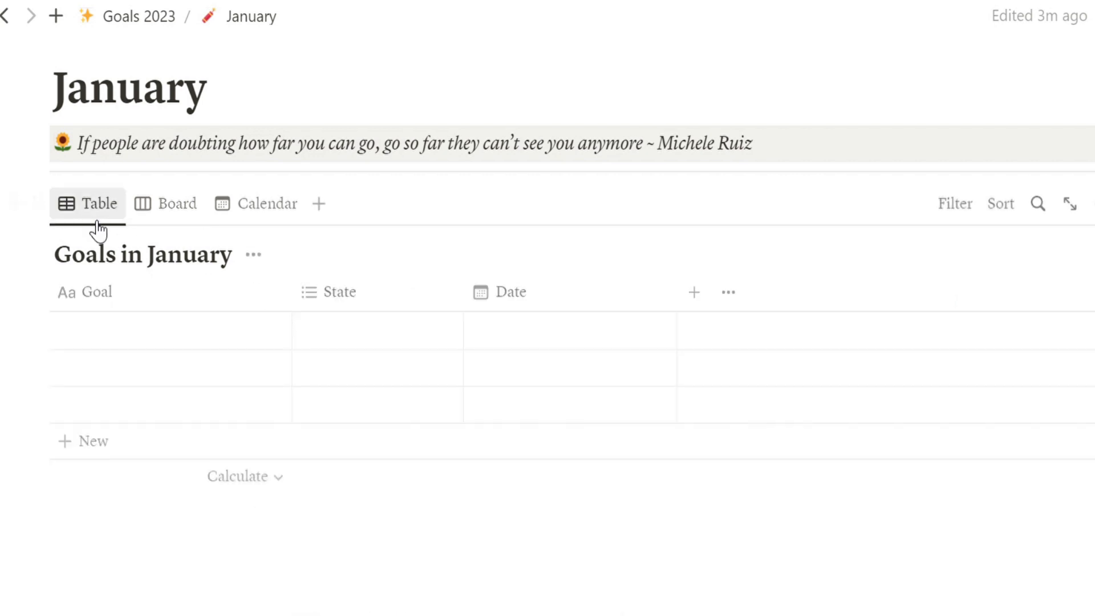
{"action": "left_click", "coordinate": [534, 296]}
{"action": "type", "text": "Due"}
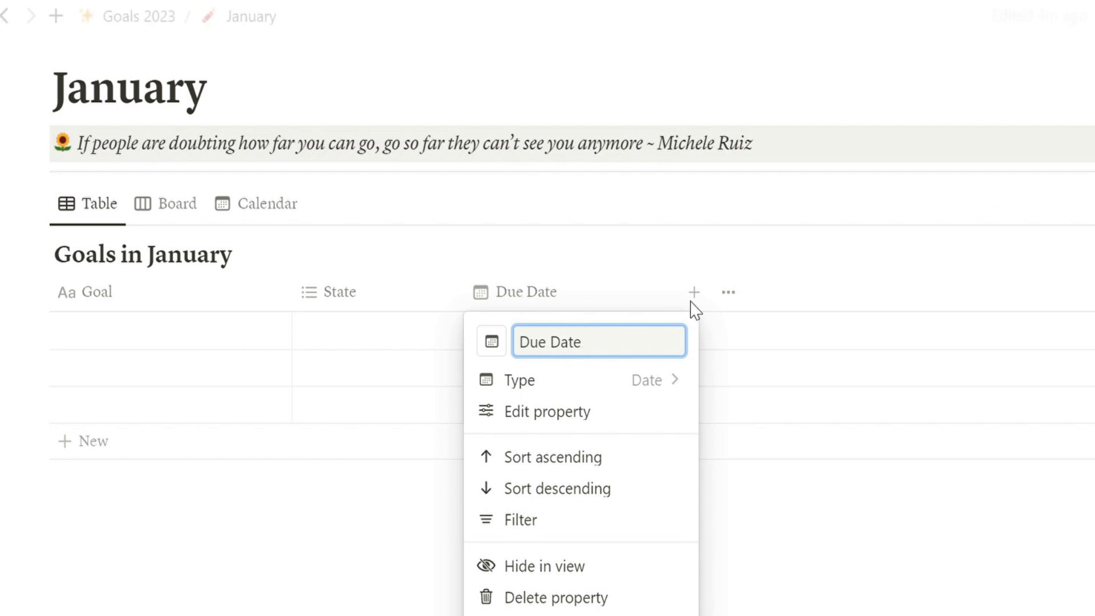
{"action": "left_click", "coordinate": [674, 272]}
{"action": "left_click_drag", "start_coordinate": [676, 302], "coordinate": [611, 303]}
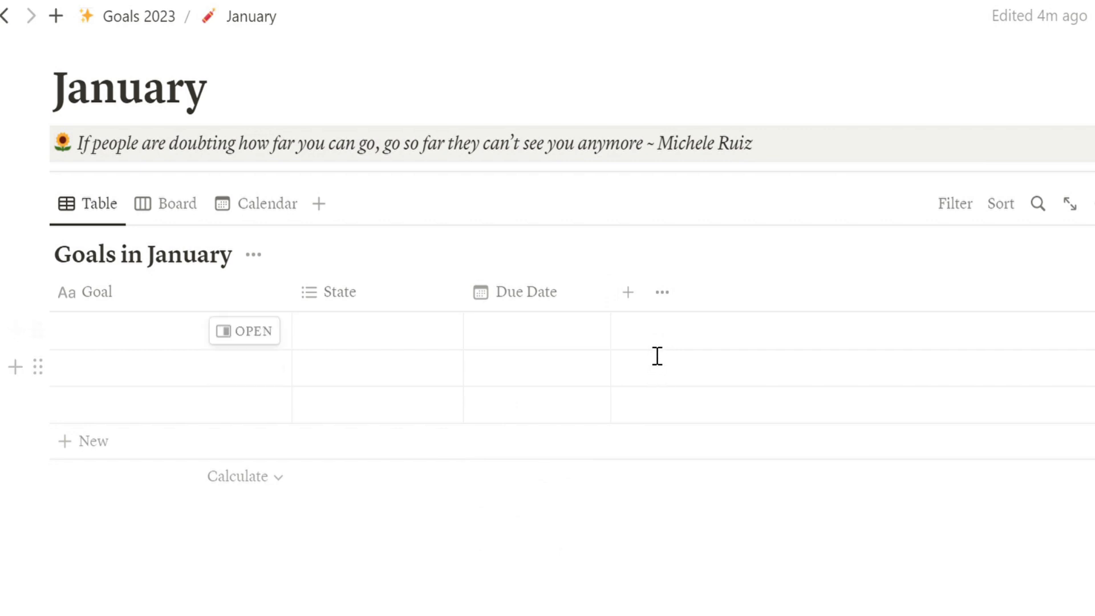
Step: Add a Select property named "Category" to the Goals in January table
{"action": "left_click", "coordinate": [632, 305]}
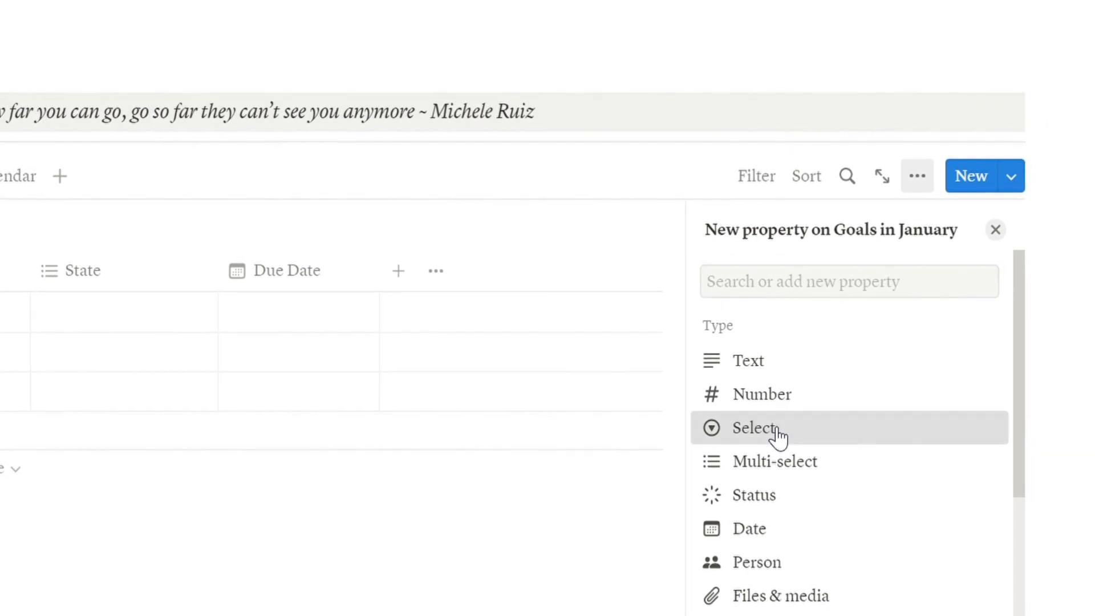
{"action": "left_click", "coordinate": [776, 436]}
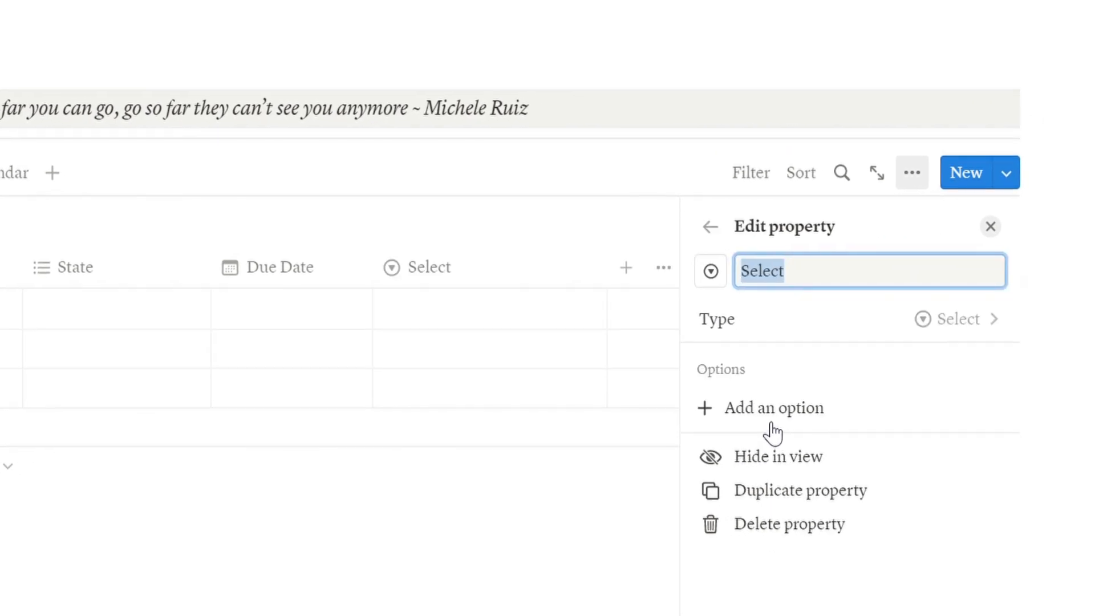
{"action": "key", "text": "BackSpace"}
{"action": "type", "text": "C"}
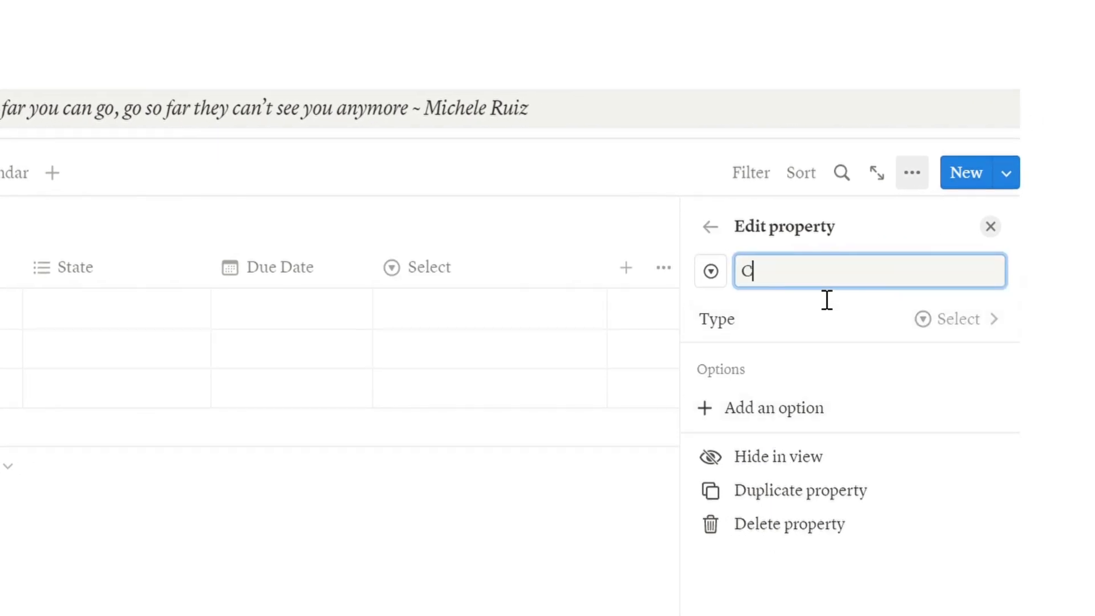
{"action": "type", "text": "ategory"}
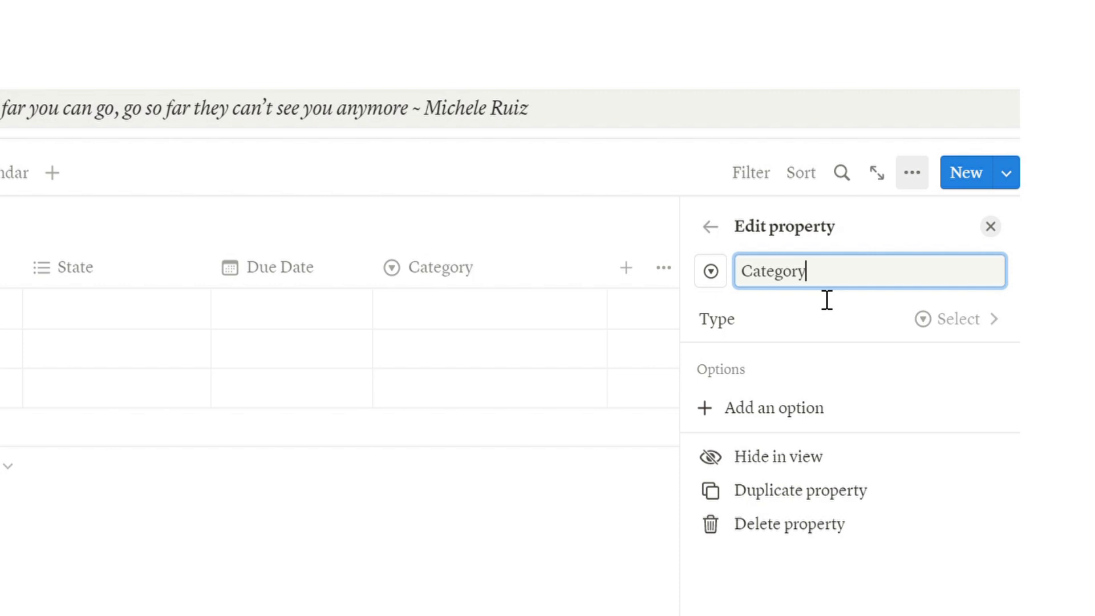
{"action": "left_click", "coordinate": [477, 564]}
Step: Check the goal area headings on the Goals 2023 page and return to the January page
{"action": "scroll", "coordinate": [291, 403], "scroll_direction": "up", "scroll_amount": 2}
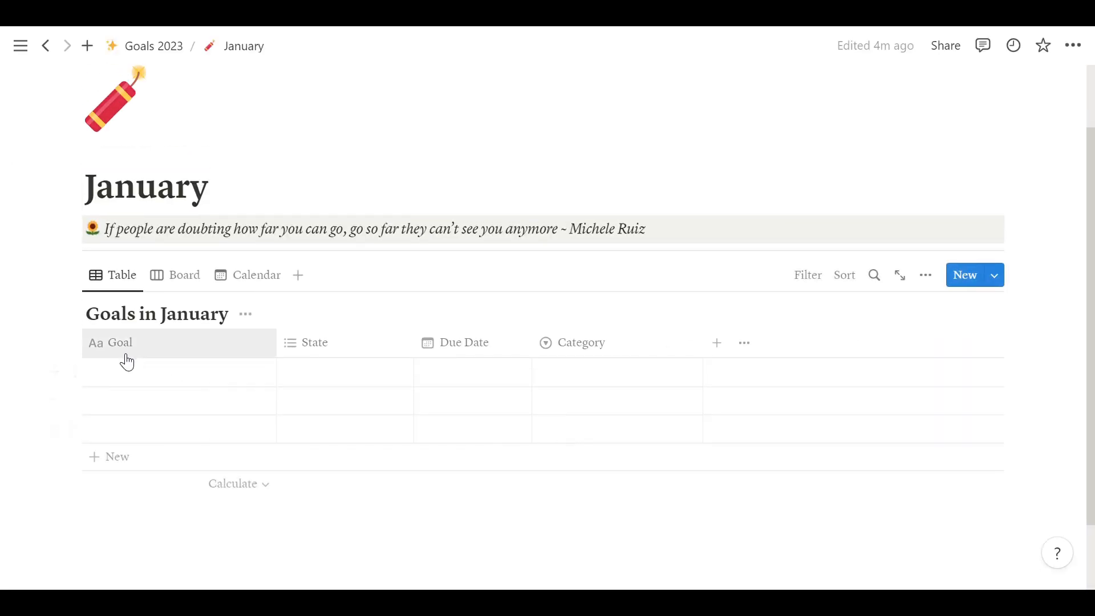
{"action": "left_click", "coordinate": [162, 47]}
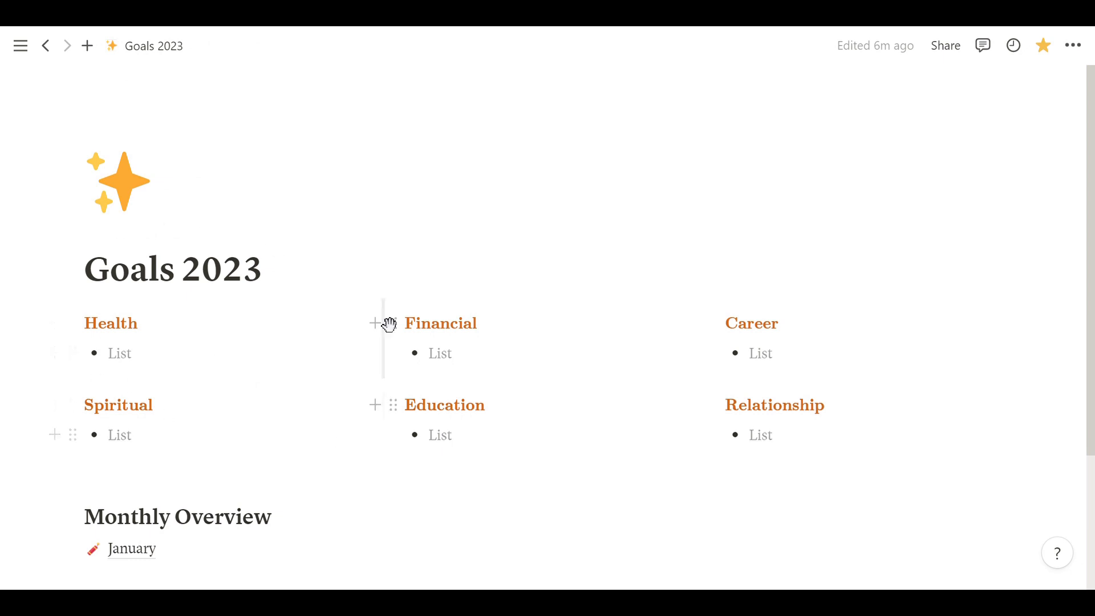
{"action": "left_click", "coordinate": [148, 563]}
{"action": "scroll", "coordinate": [575, 444], "scroll_direction": "down", "scroll_amount": 2}
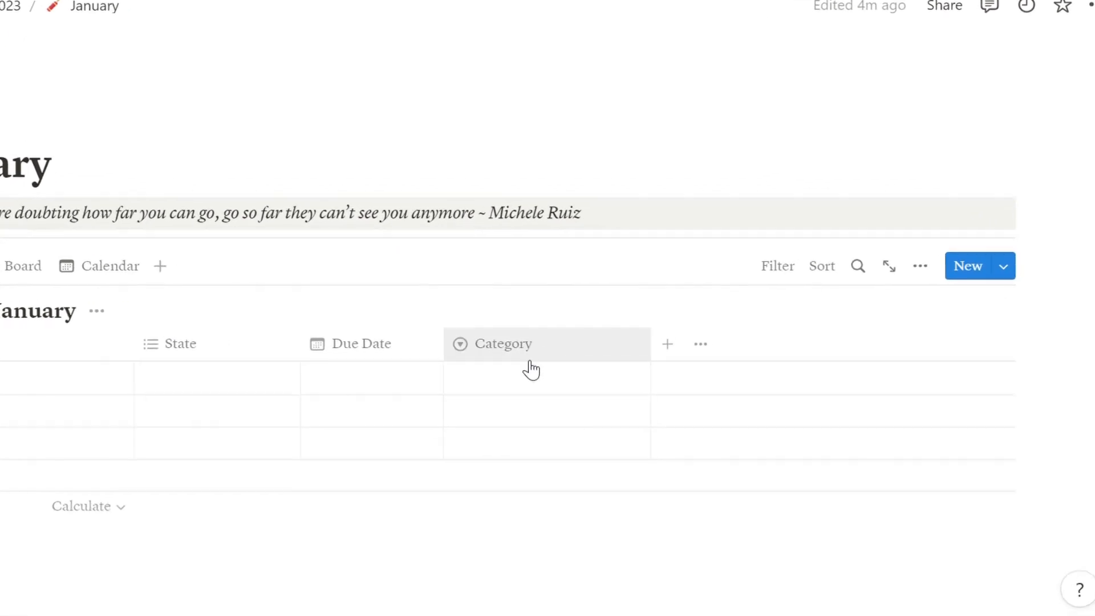
Step: Add the options Health, Relationship, Career, Education, Financial and Spiritual to the Category property and close its settings
{"action": "left_click", "coordinate": [529, 364]}
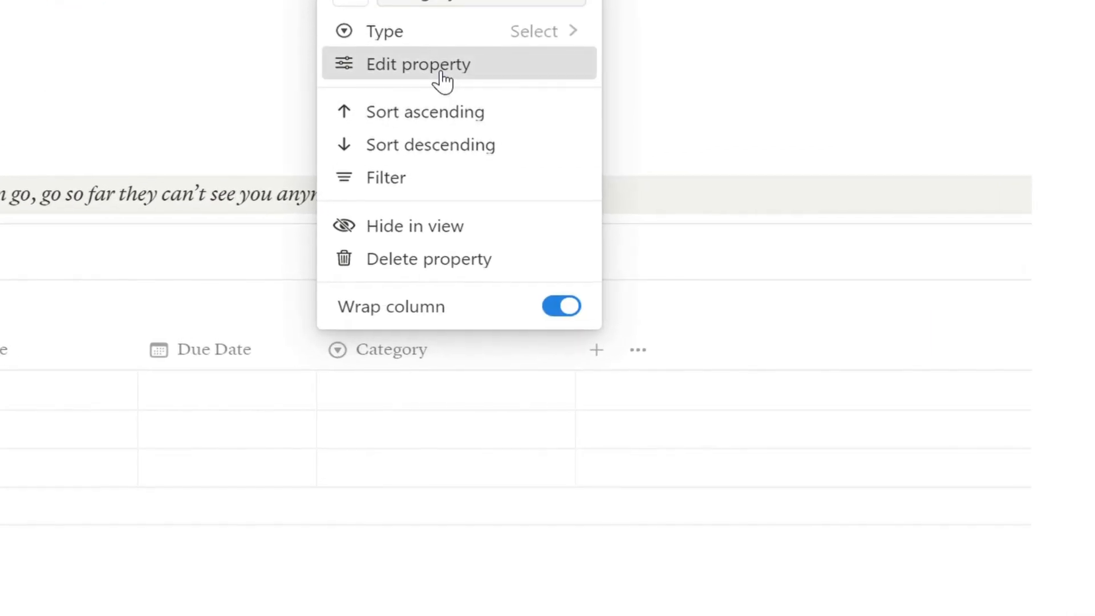
{"action": "left_click", "coordinate": [442, 81]}
{"action": "left_click", "coordinate": [695, 384]}
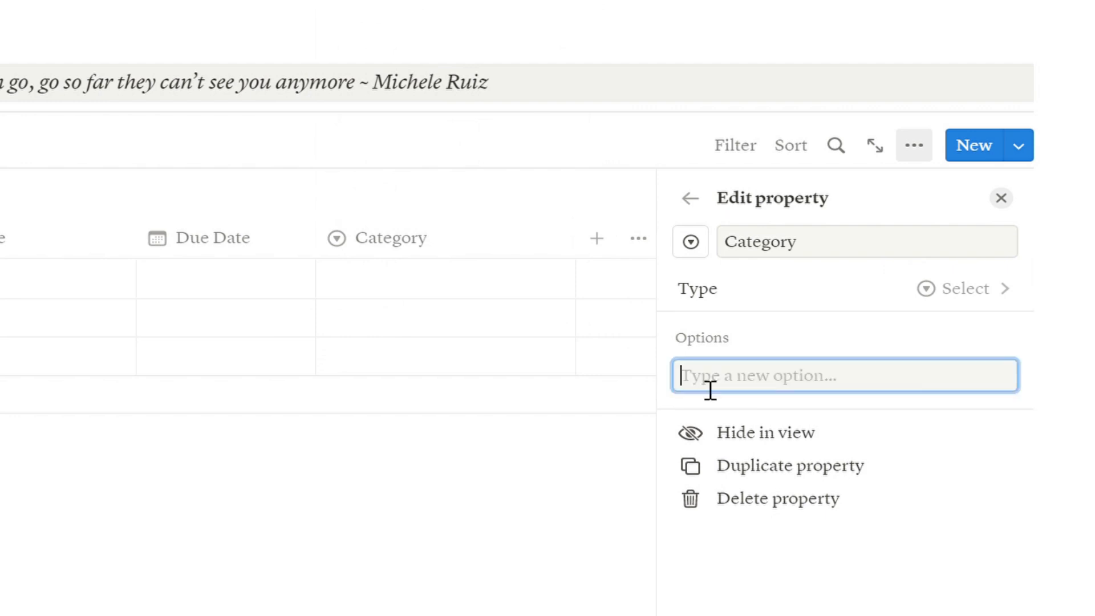
{"action": "type", "text": "Health"}
{"action": "key", "text": "Return"}
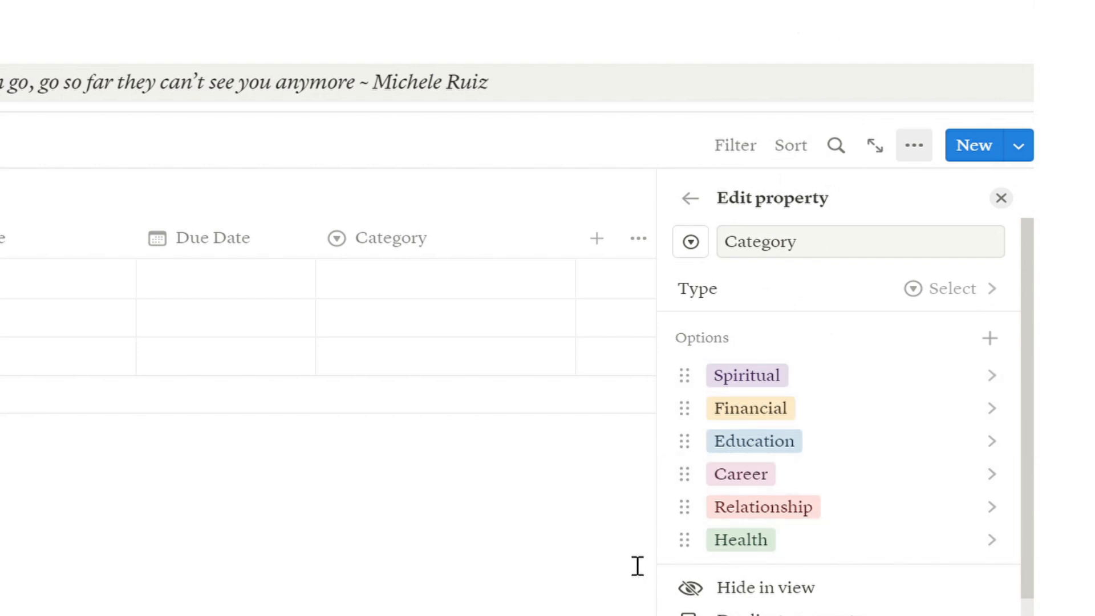
{"action": "left_click", "coordinate": [600, 553]}
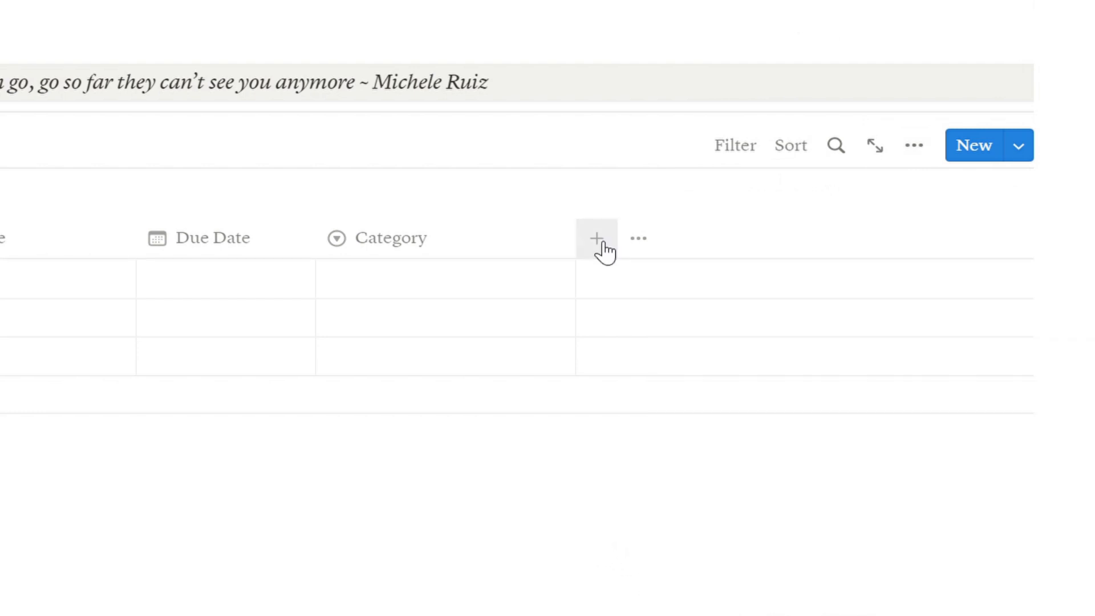
Step: Add a Multi-select property named "Week" with the options Week 1 to Week 5 and close its settings
{"action": "left_click", "coordinate": [603, 251]}
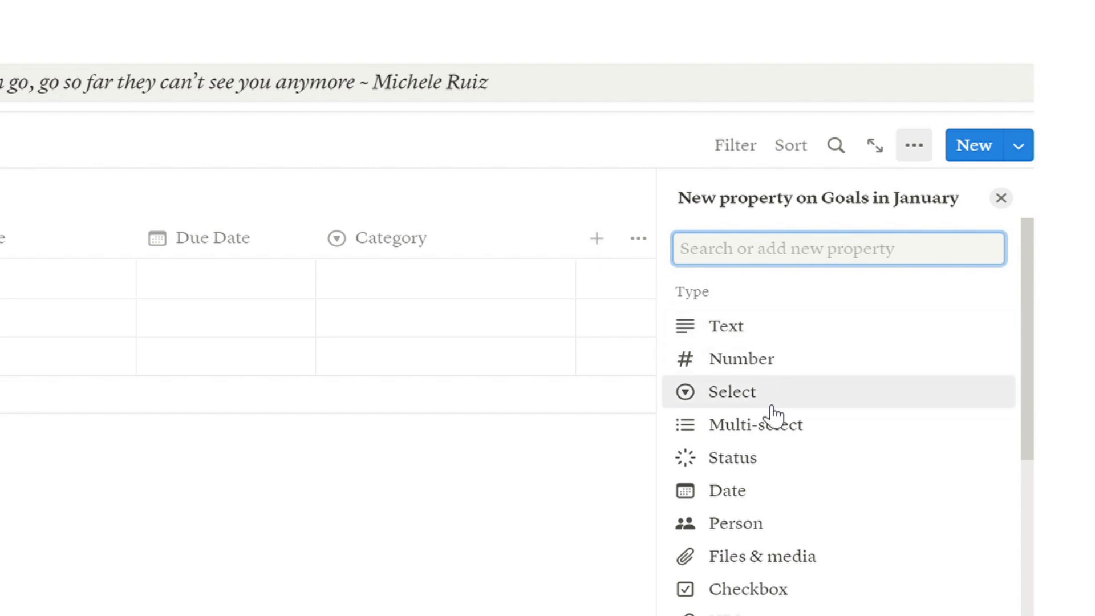
{"action": "left_click", "coordinate": [763, 433]}
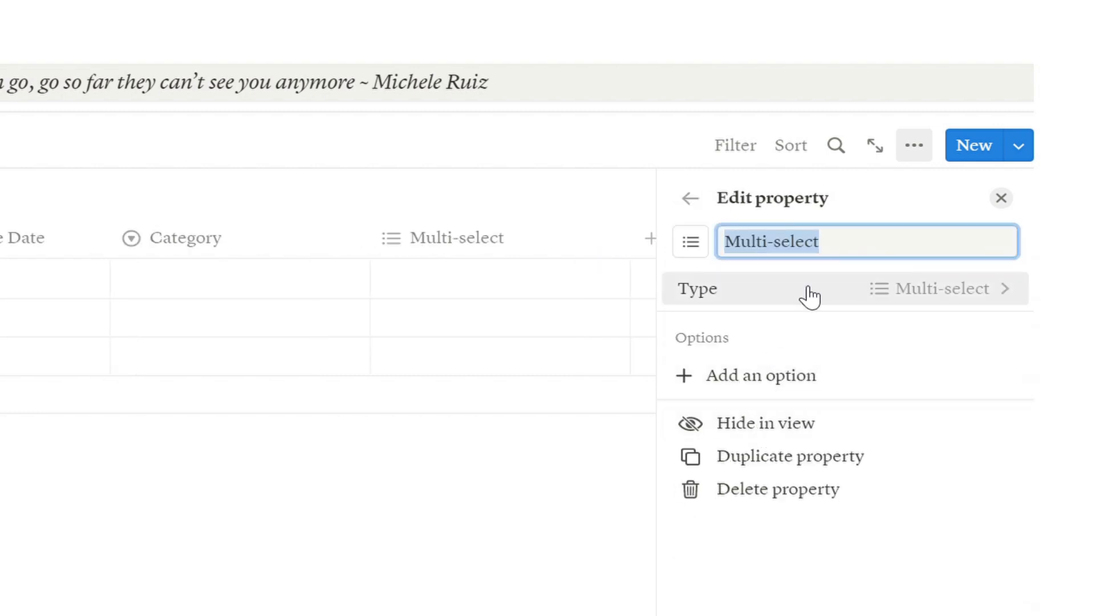
{"action": "type", "text": "Week"}
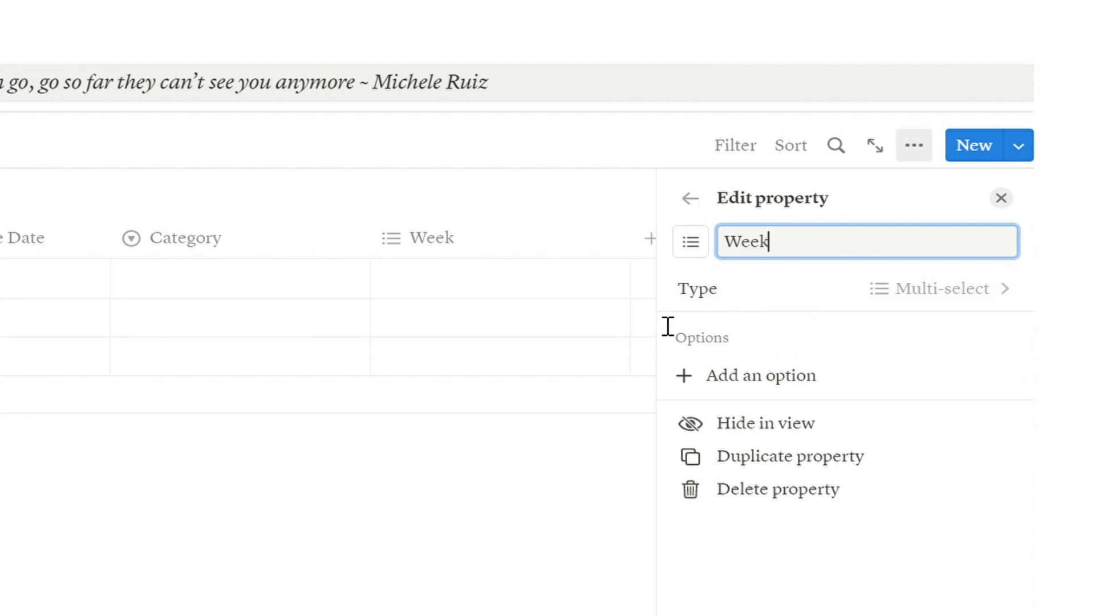
{"action": "left_click", "coordinate": [736, 390]}
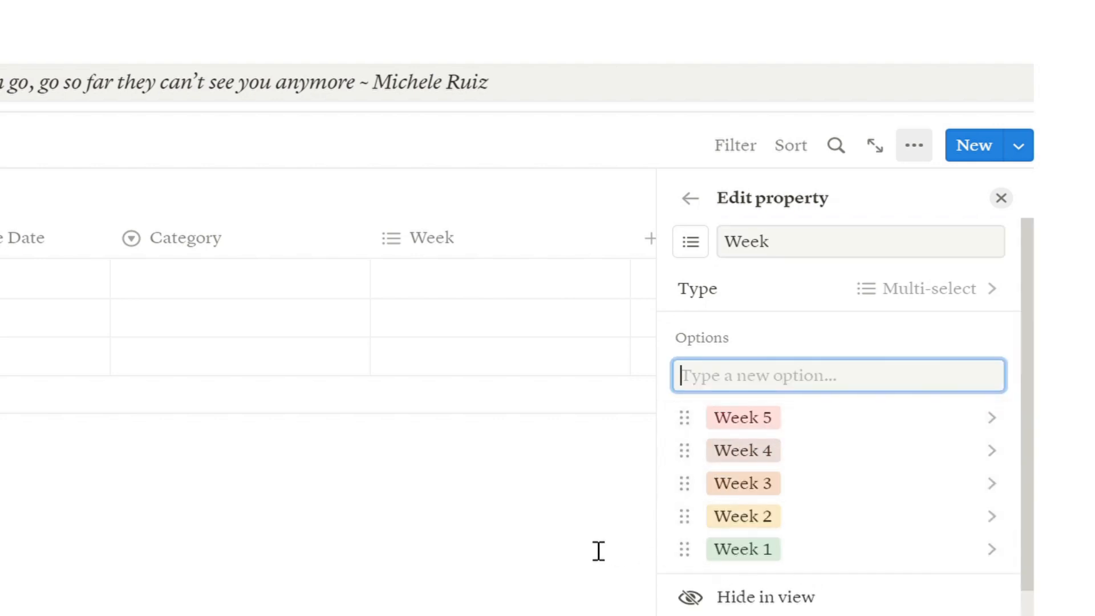
{"action": "left_click", "coordinate": [590, 551]}
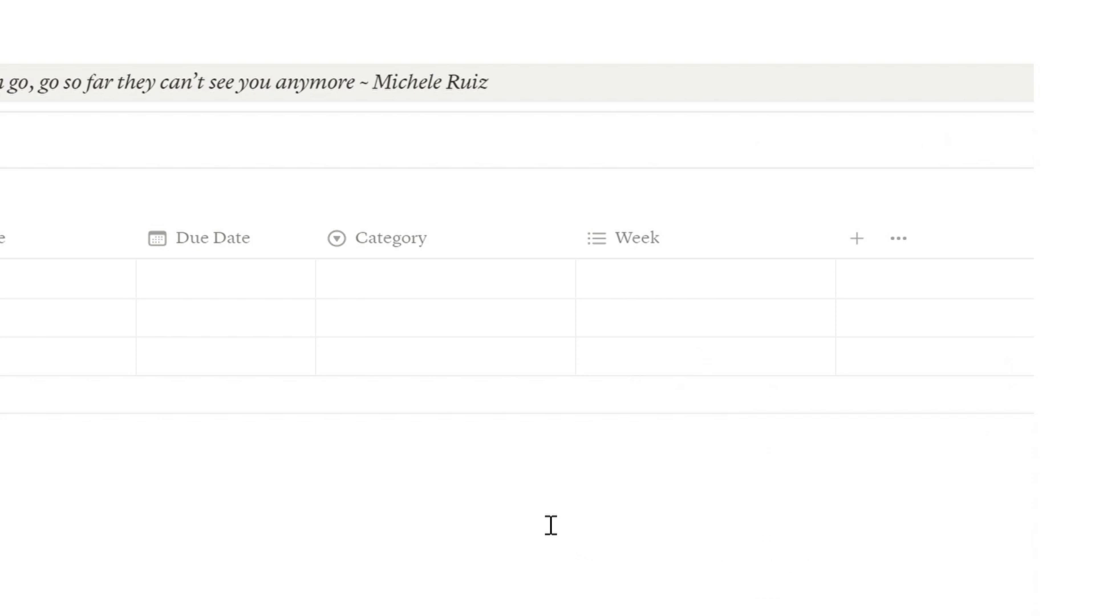
Step: Add a Checkbox property named "Specific" to the Goals in January table and close its settings
{"action": "left_click", "coordinate": [857, 240]}
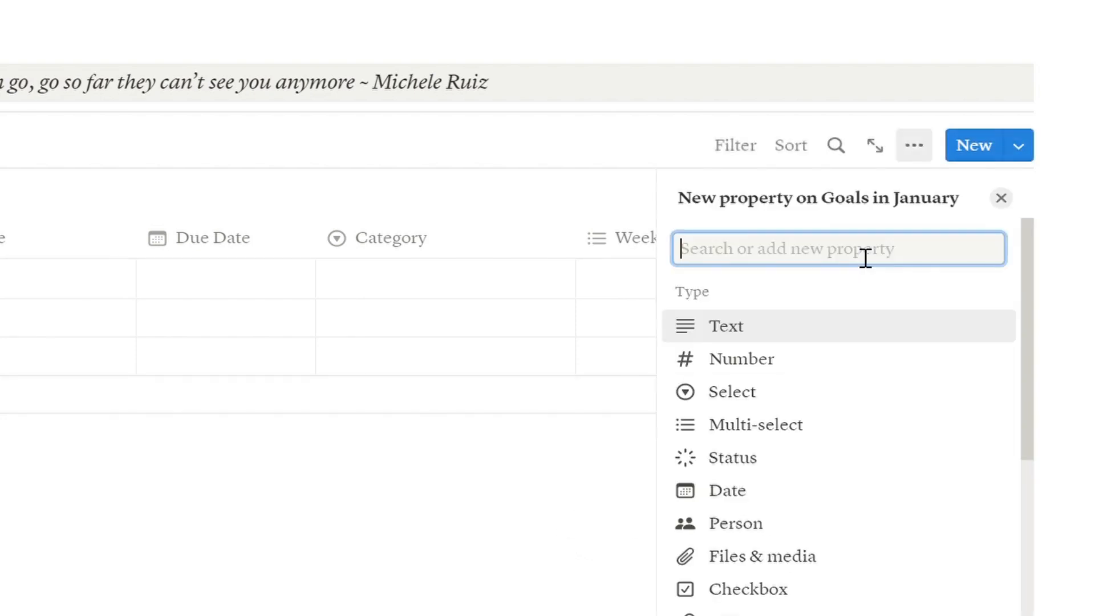
{"action": "type", "text": "che"}
{"action": "key", "text": "Return"}
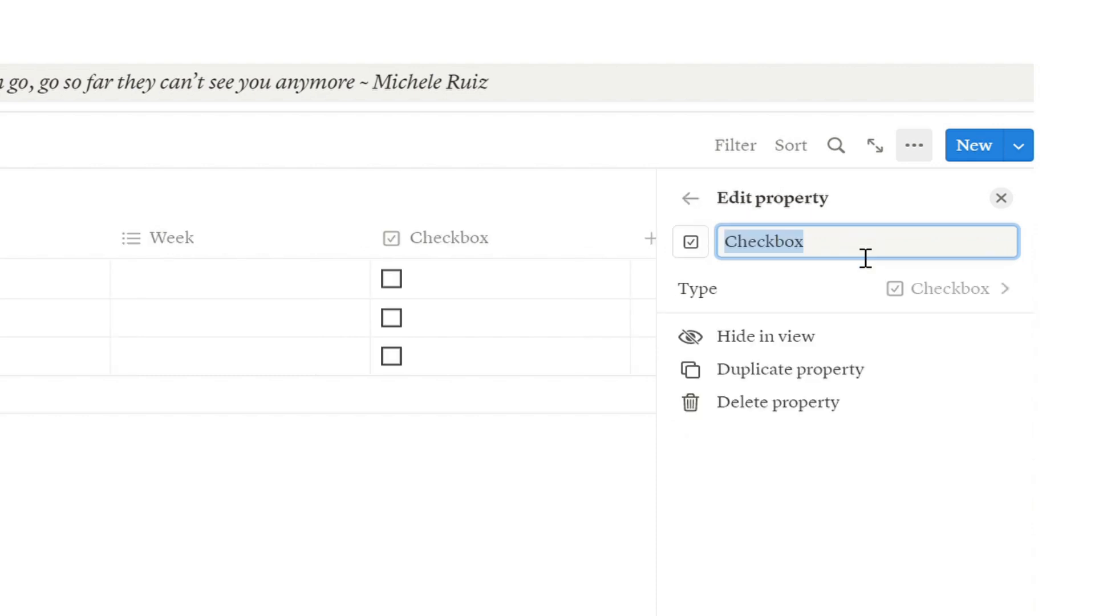
{"action": "key", "text": "BackSpace"}
{"action": "type", "text": "Specific"}
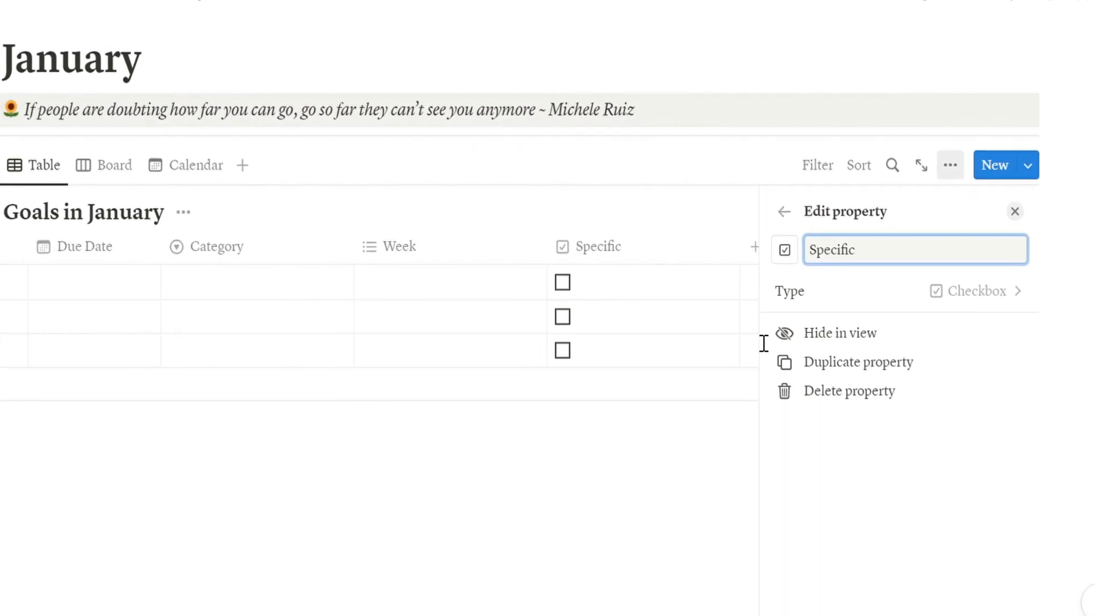
{"action": "left_click", "coordinate": [224, 413]}
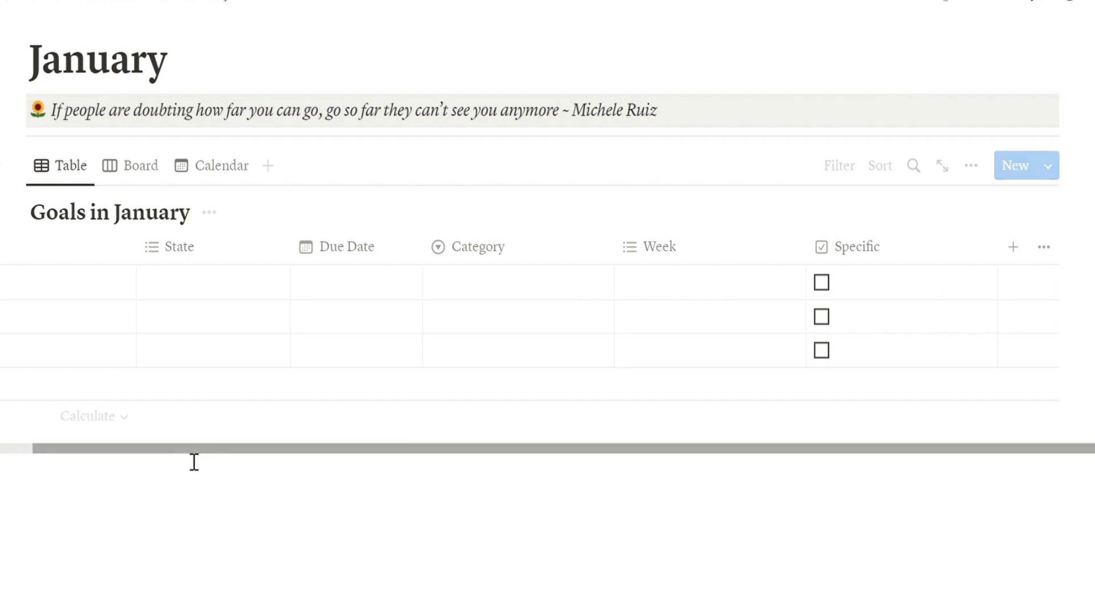
Step: Hide the Specific and Due Date properties in the table view
{"action": "scroll", "coordinate": [194, 456], "scroll_direction": "left", "scroll_amount": 2}
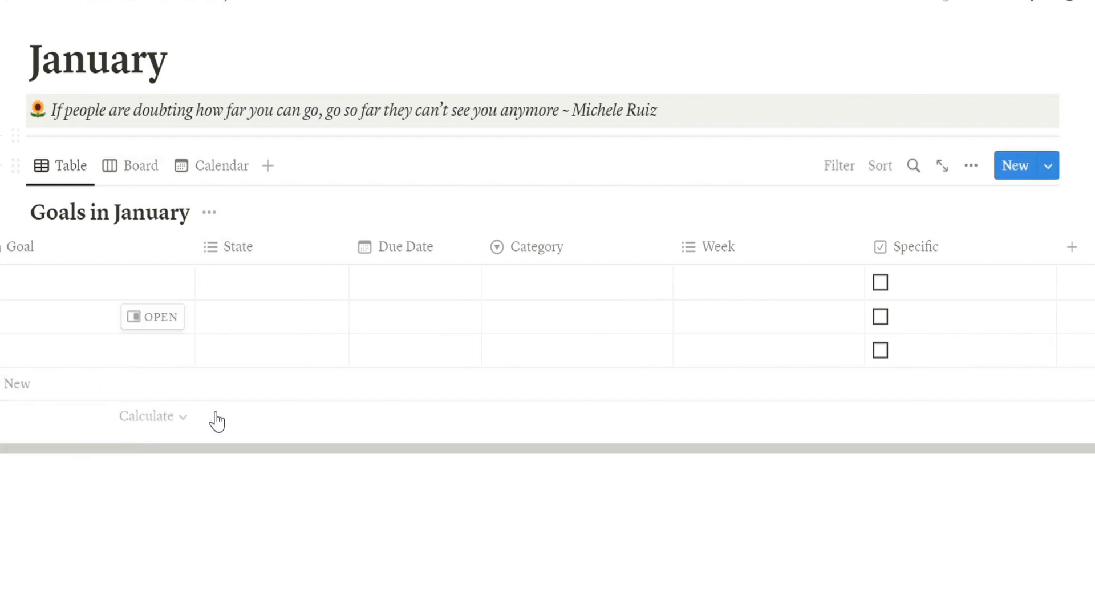
{"action": "left_click", "coordinate": [980, 252]}
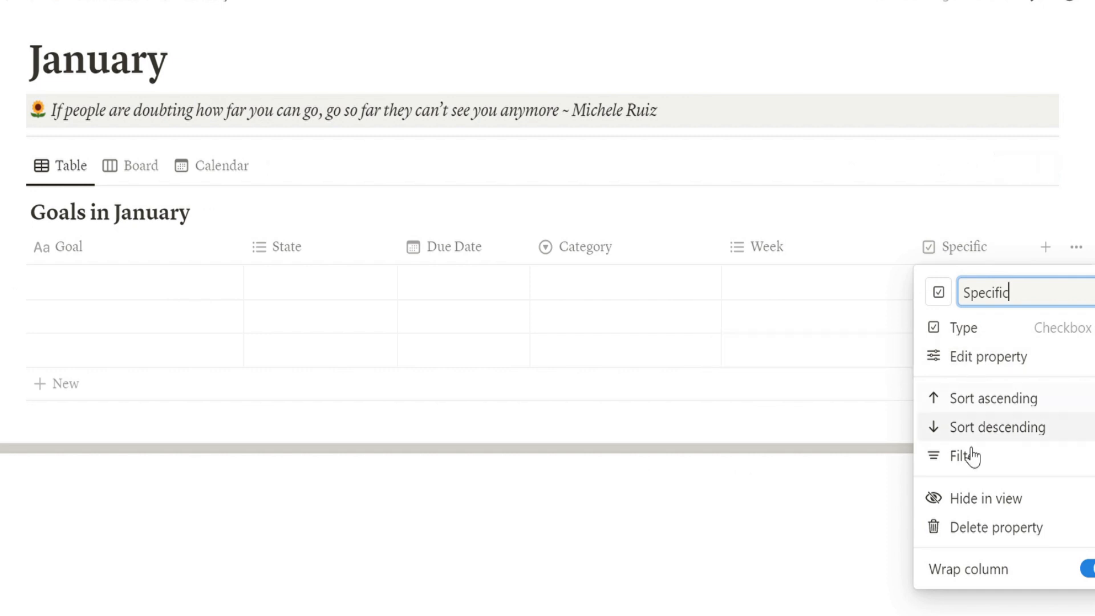
{"action": "left_click", "coordinate": [978, 500]}
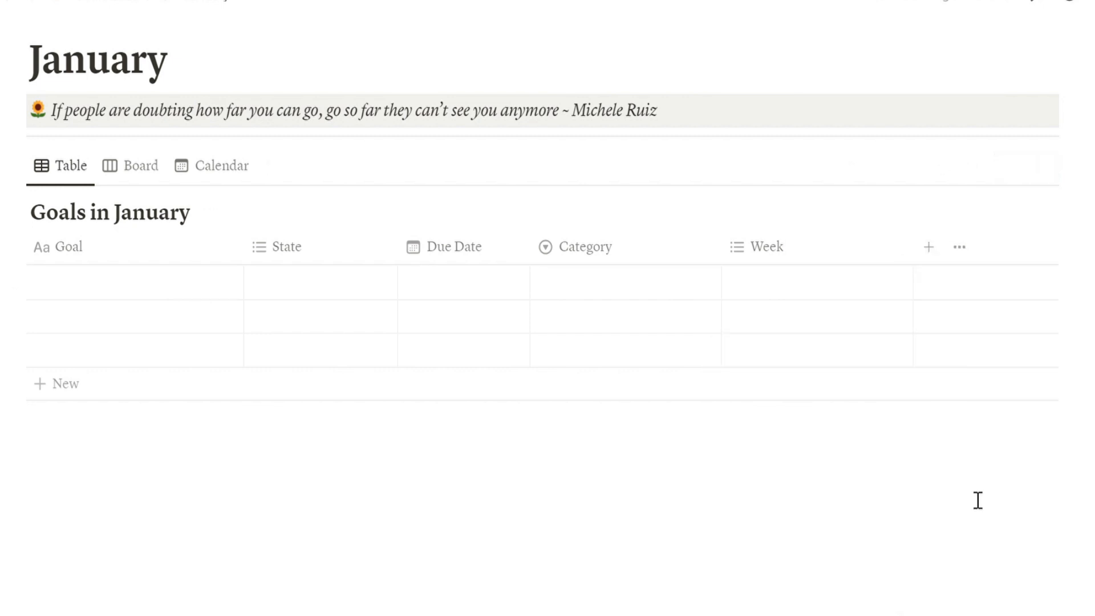
{"action": "left_click", "coordinate": [457, 252]}
{"action": "left_click", "coordinate": [485, 499]}
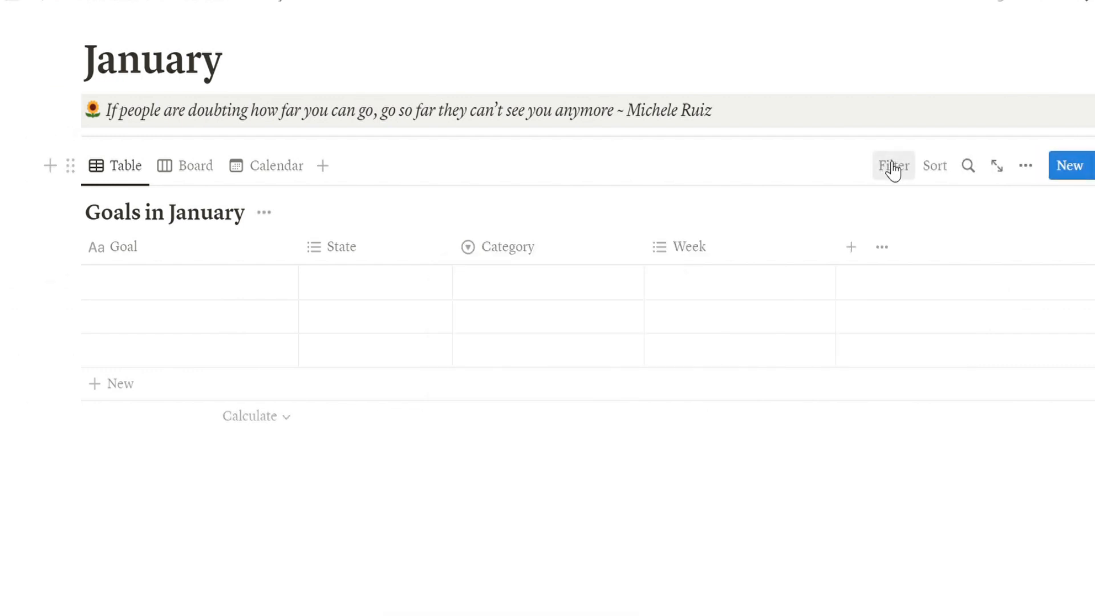
Step: Filter the table view to goals whose Specific checkbox is Unchecked
{"action": "left_click", "coordinate": [892, 168]}
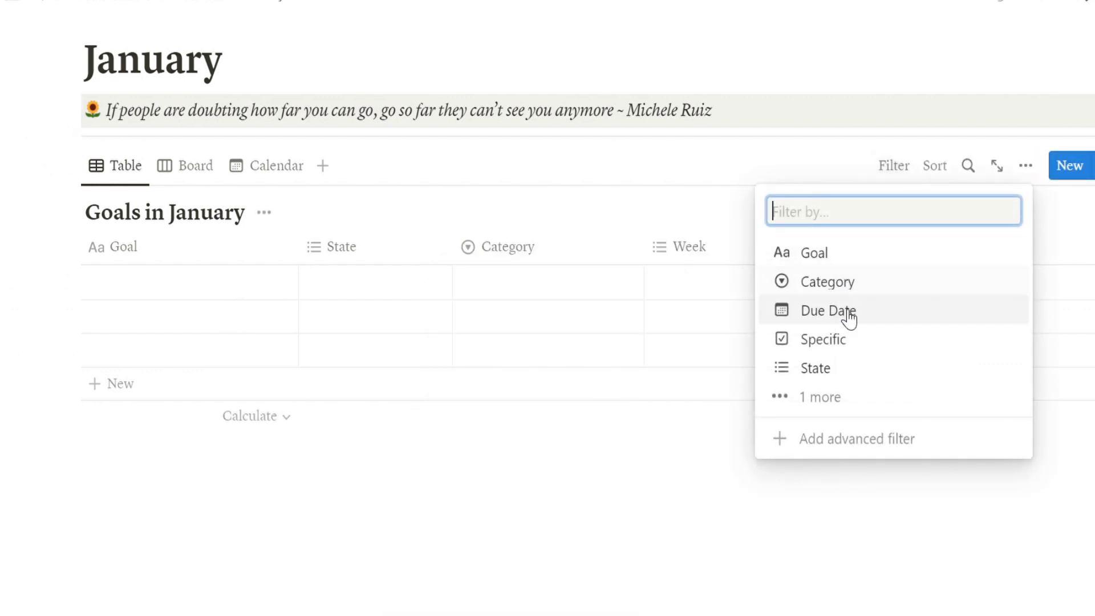
{"action": "left_click", "coordinate": [844, 342]}
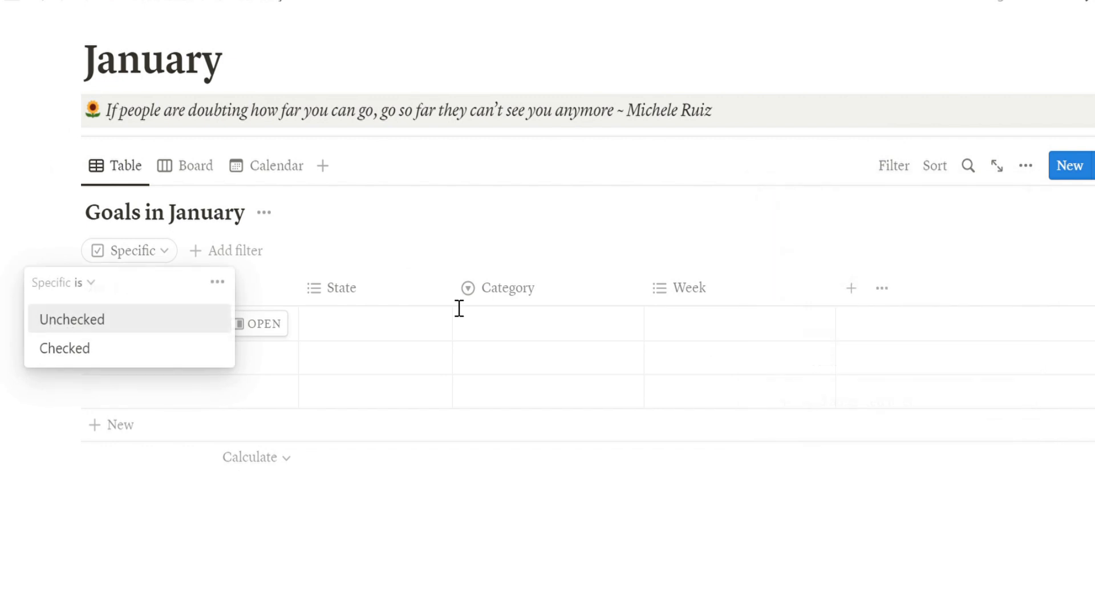
{"action": "left_click", "coordinate": [107, 328]}
{"action": "left_click", "coordinate": [142, 315]}
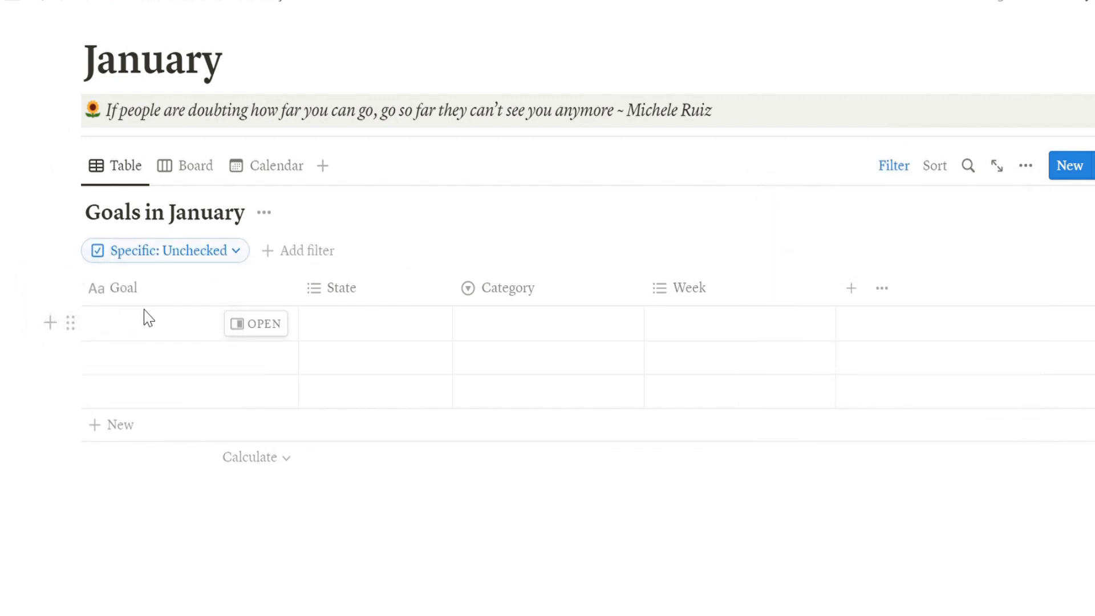
Step: Add a new table view named "Week 1" to the goals database and close its view options
{"action": "left_click", "coordinate": [323, 166]}
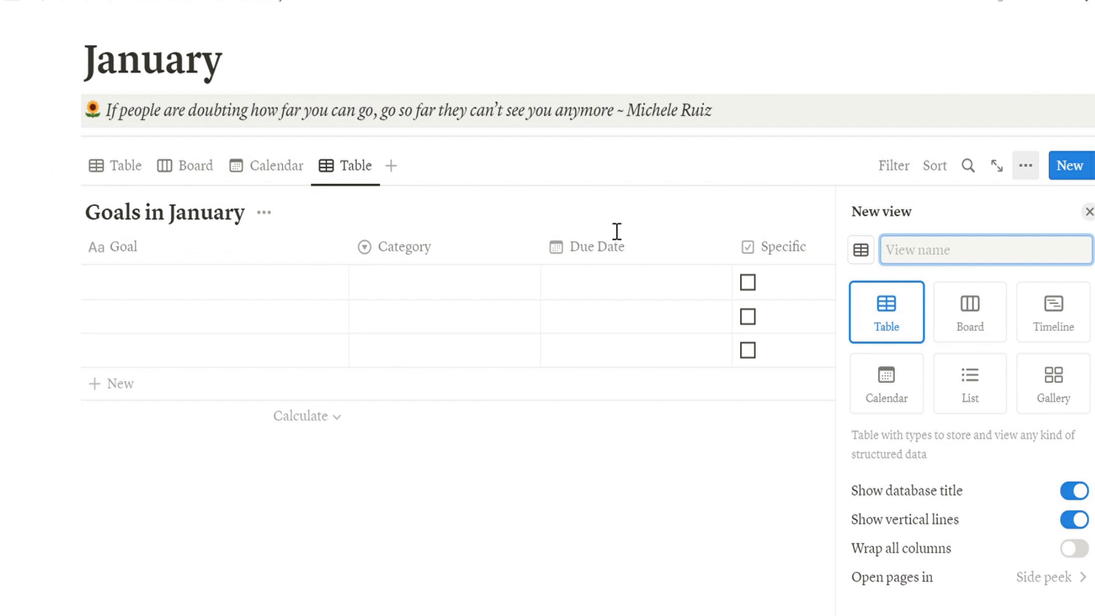
{"action": "type", "text": "Week 1"}
{"action": "key", "text": "Return"}
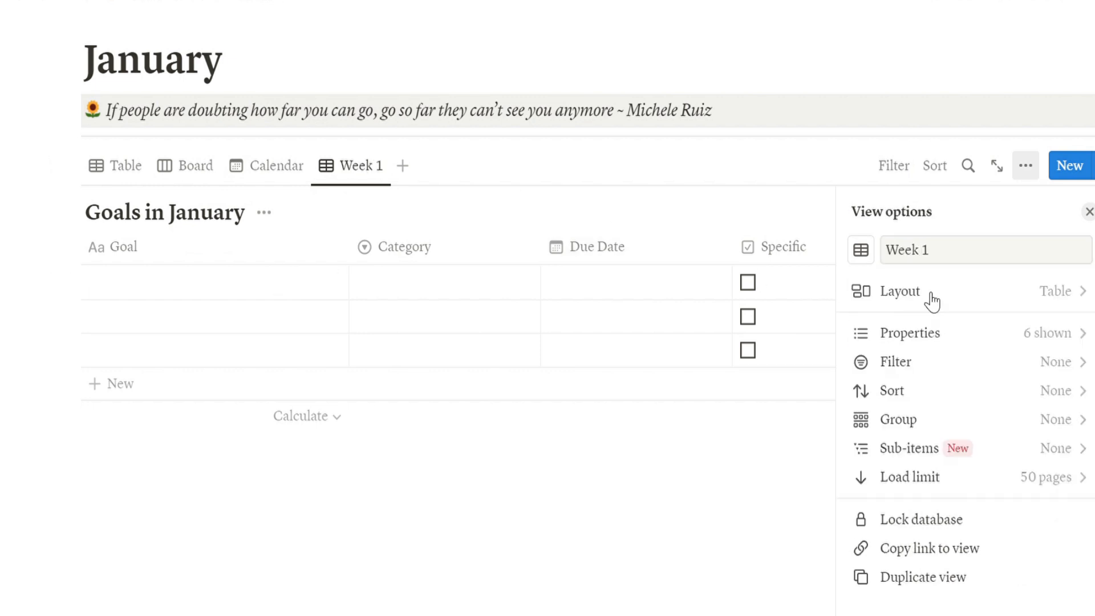
{"action": "left_click", "coordinate": [646, 506]}
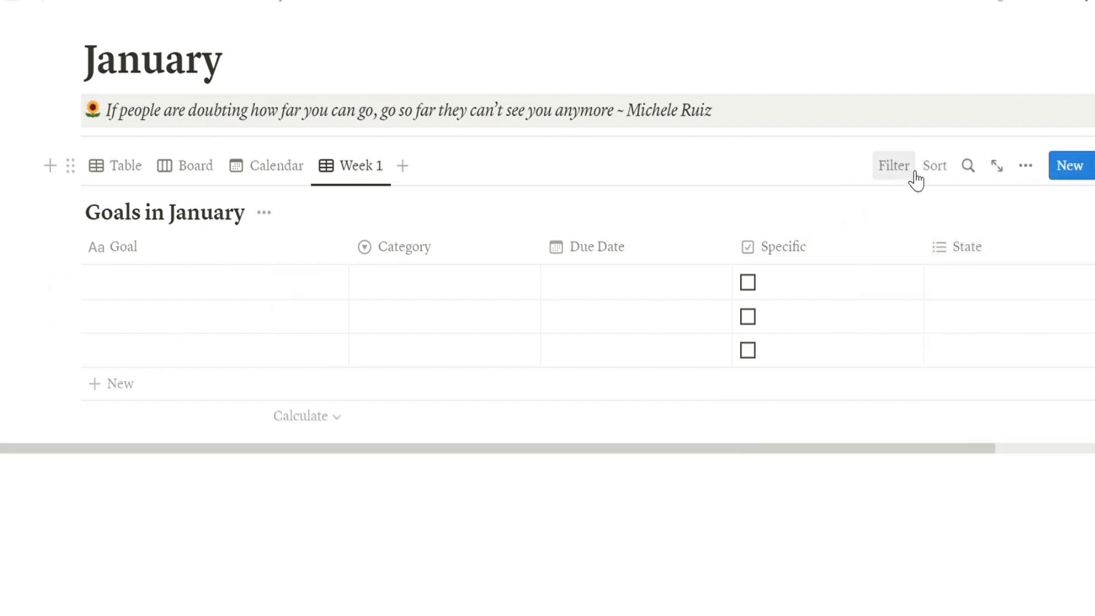
Step: Filter the Week 1 view to goals whose Week property contains Week 1
{"action": "left_click", "coordinate": [912, 176]}
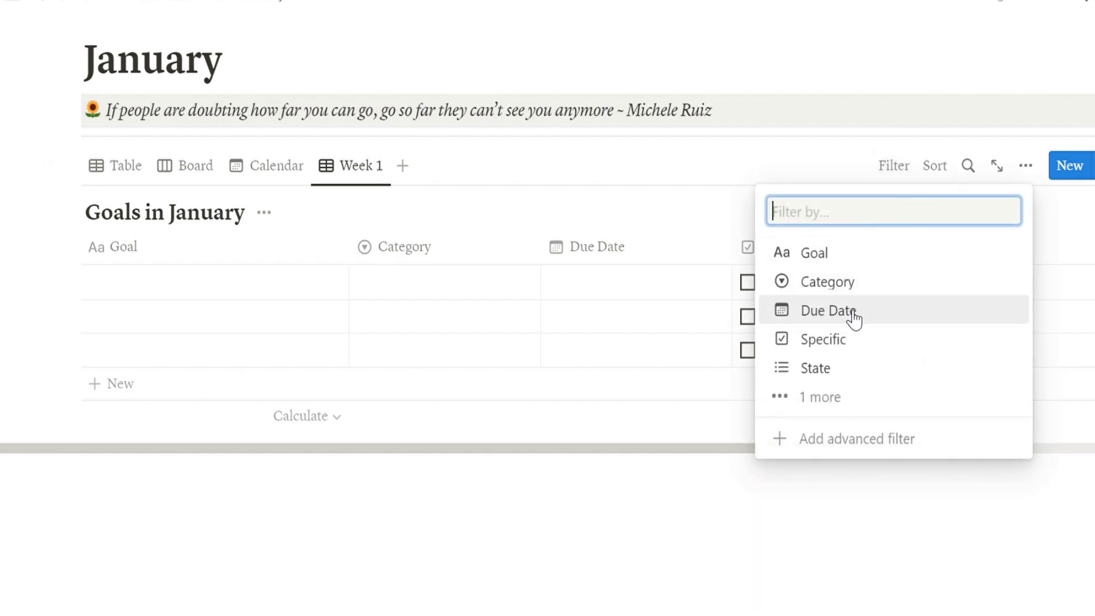
{"action": "left_click", "coordinate": [829, 402]}
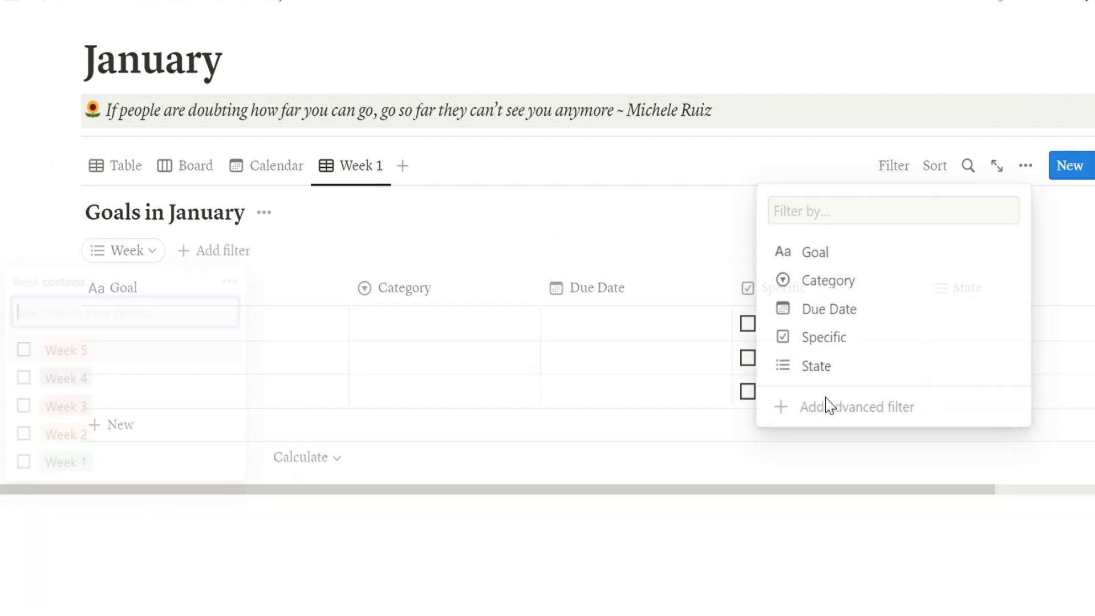
{"action": "left_click", "coordinate": [23, 467]}
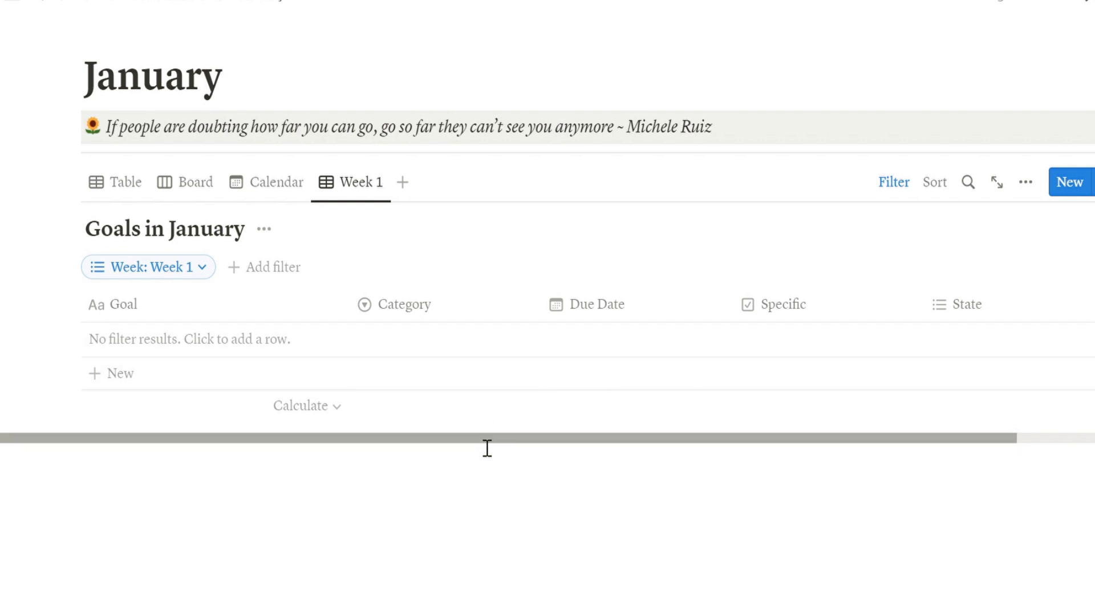
Step: Return to the first table view and add a Number property named "Progress", shown as a Brown bar divided by 100
{"action": "left_click", "coordinate": [130, 184]}
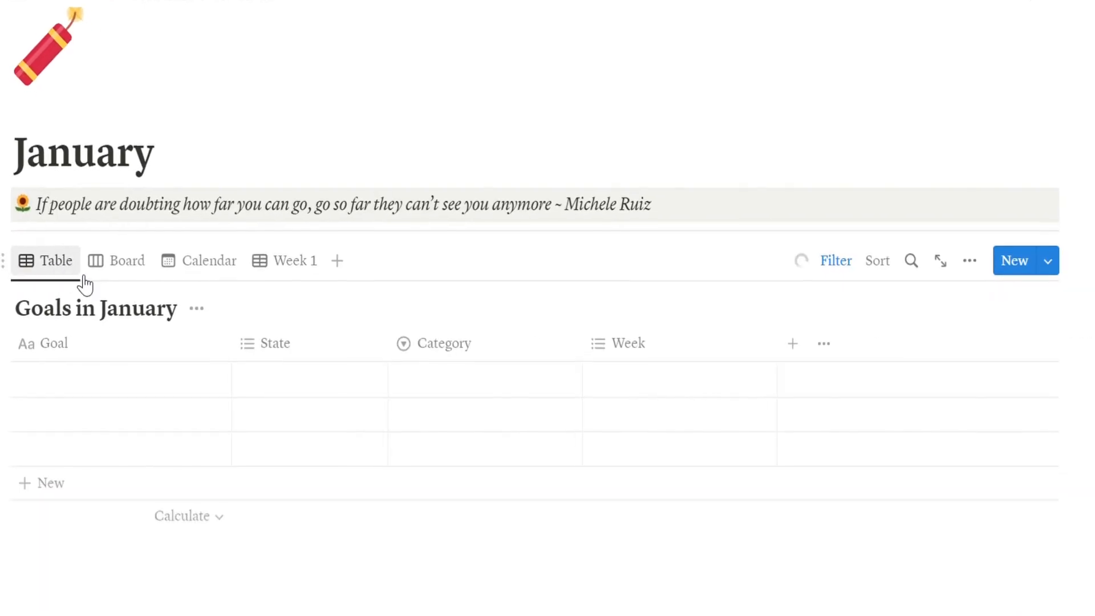
{"action": "left_click", "coordinate": [789, 333]}
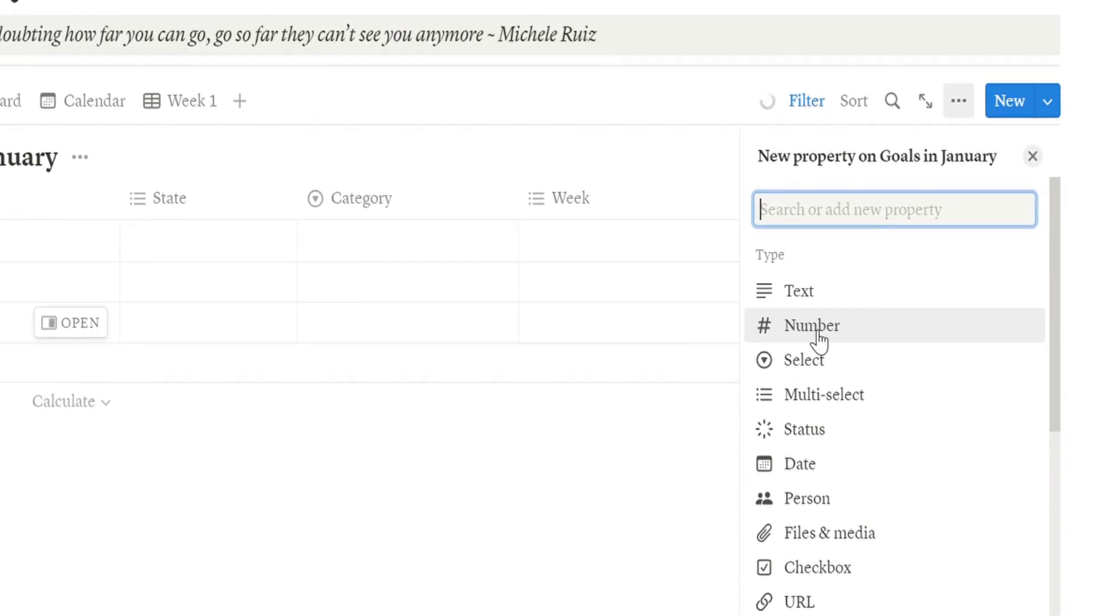
{"action": "left_click", "coordinate": [821, 334]}
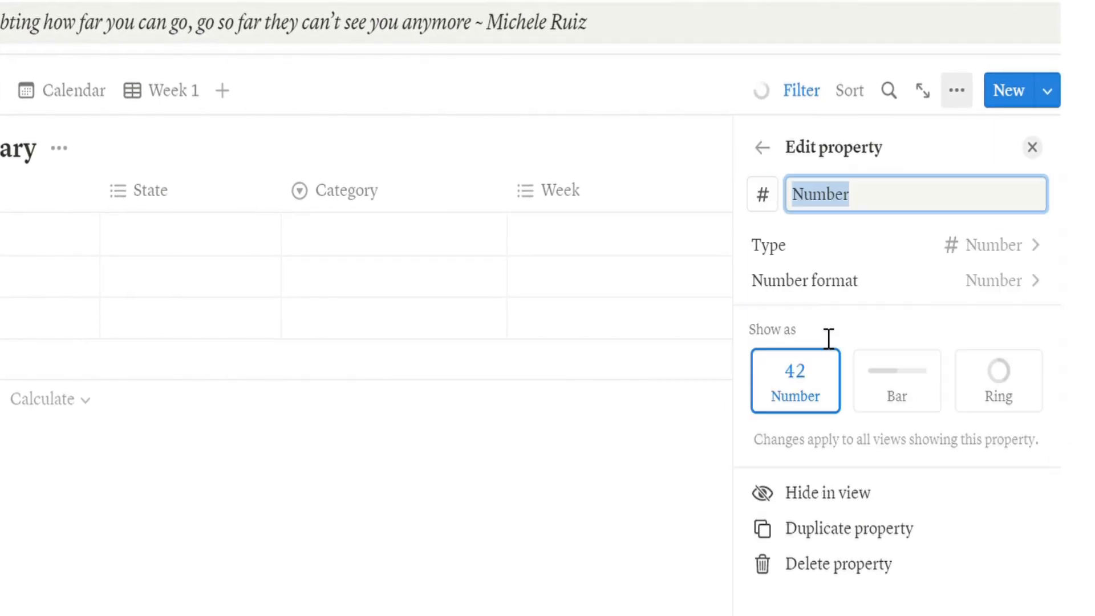
{"action": "type", "text": "Progress"}
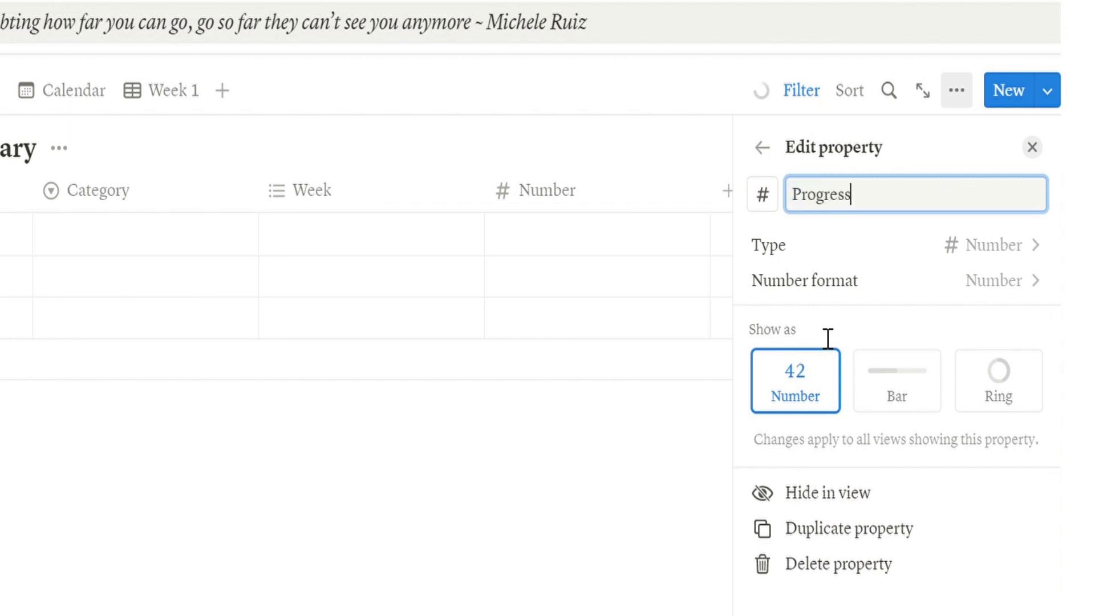
{"action": "left_click", "coordinate": [904, 384]}
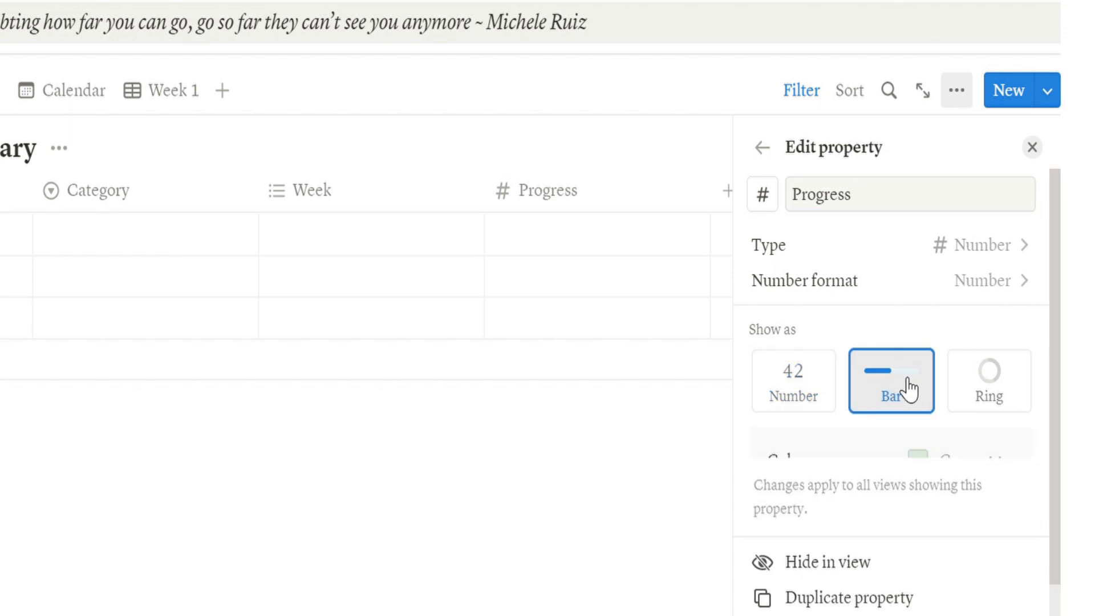
{"action": "left_click", "coordinate": [969, 462]}
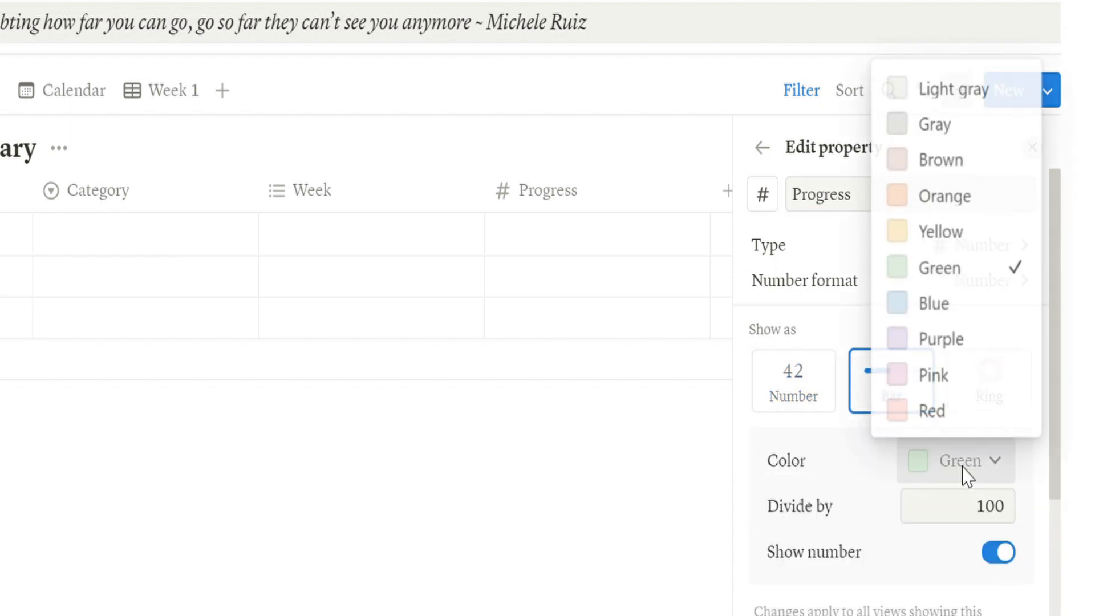
{"action": "left_click", "coordinate": [939, 165]}
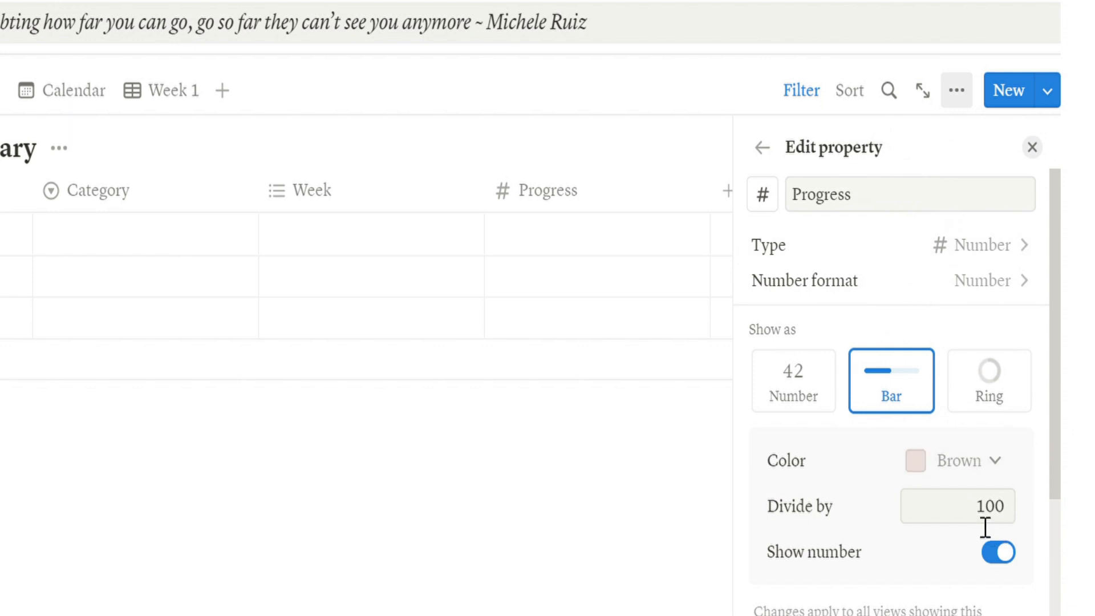
{"action": "left_click", "coordinate": [560, 481]}
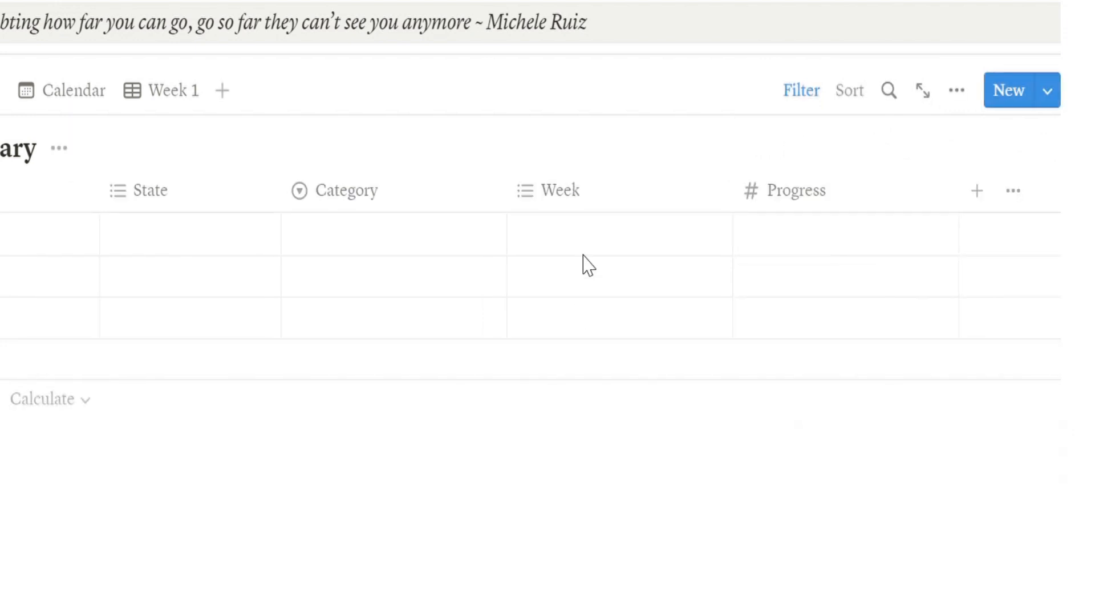
Step: Try the Progress bar with a value of 30 in the first goal row and clear the value
{"action": "left_click", "coordinate": [826, 251]}
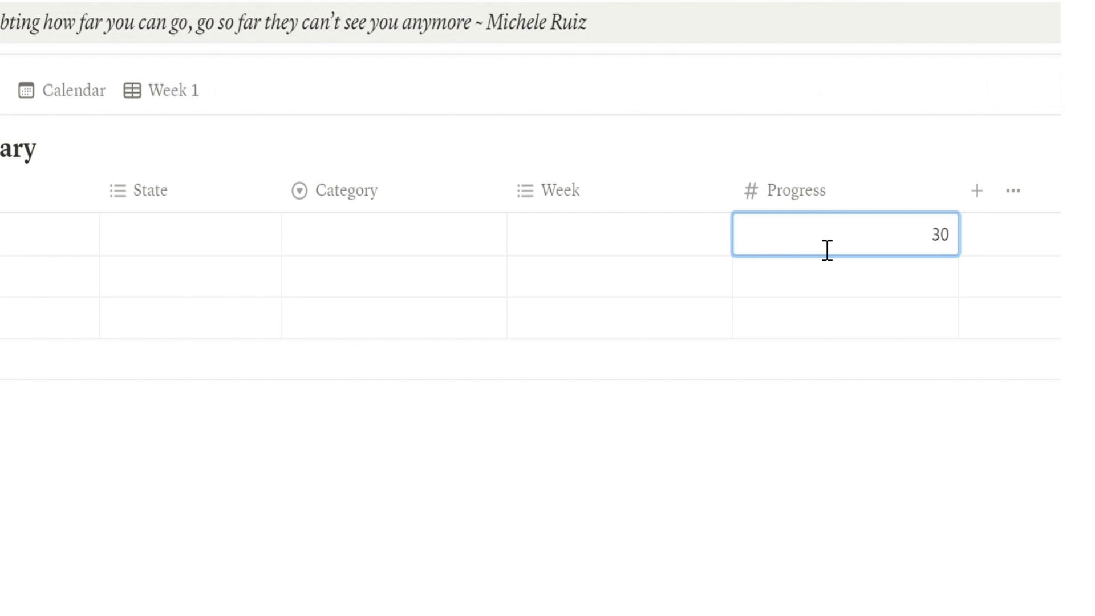
{"action": "key", "text": "Return"}
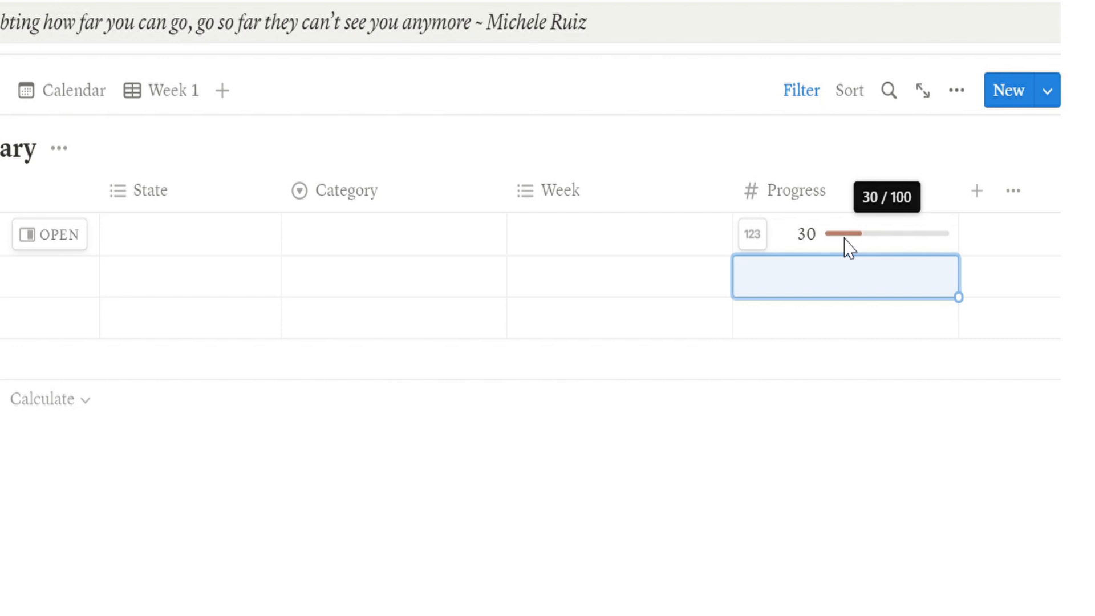
{"action": "left_click", "coordinate": [850, 249]}
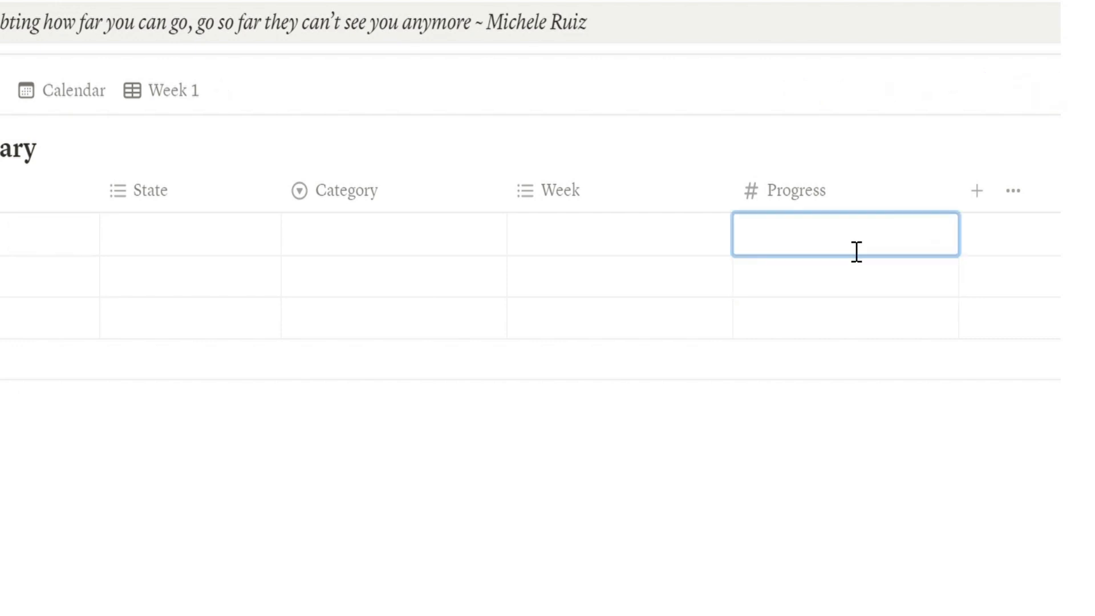
{"action": "left_click", "coordinate": [888, 569]}
{"action": "left_click", "coordinate": [810, 407]}
{"action": "left_click", "coordinate": [774, 474]}
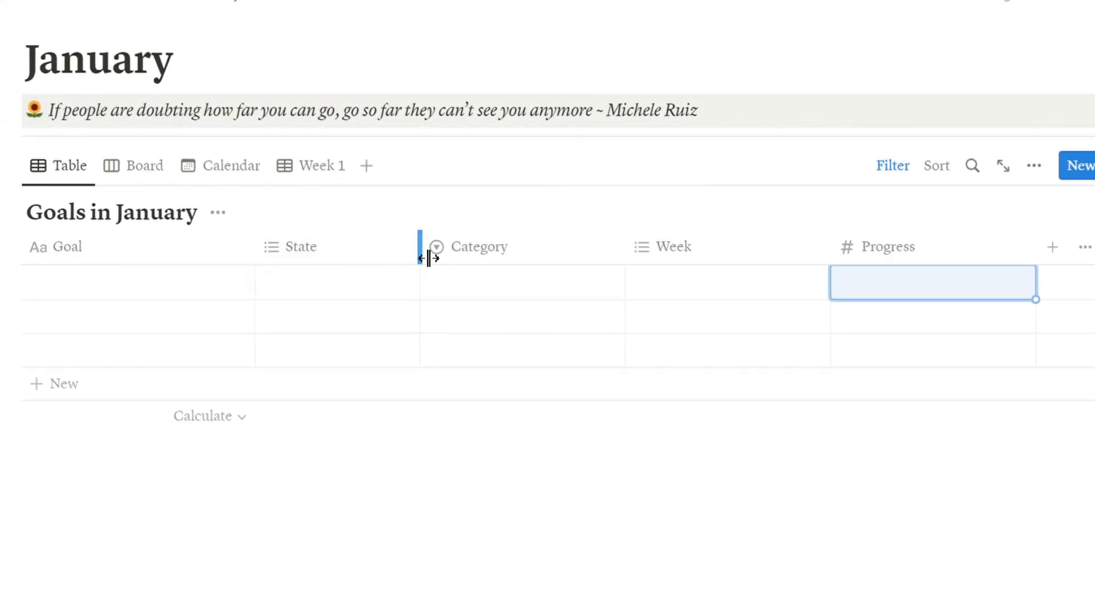
Step: Move the Category column in front of the Goal column and narrow it
{"action": "left_click_drag", "start_coordinate": [630, 254], "coordinate": [49, 224]}
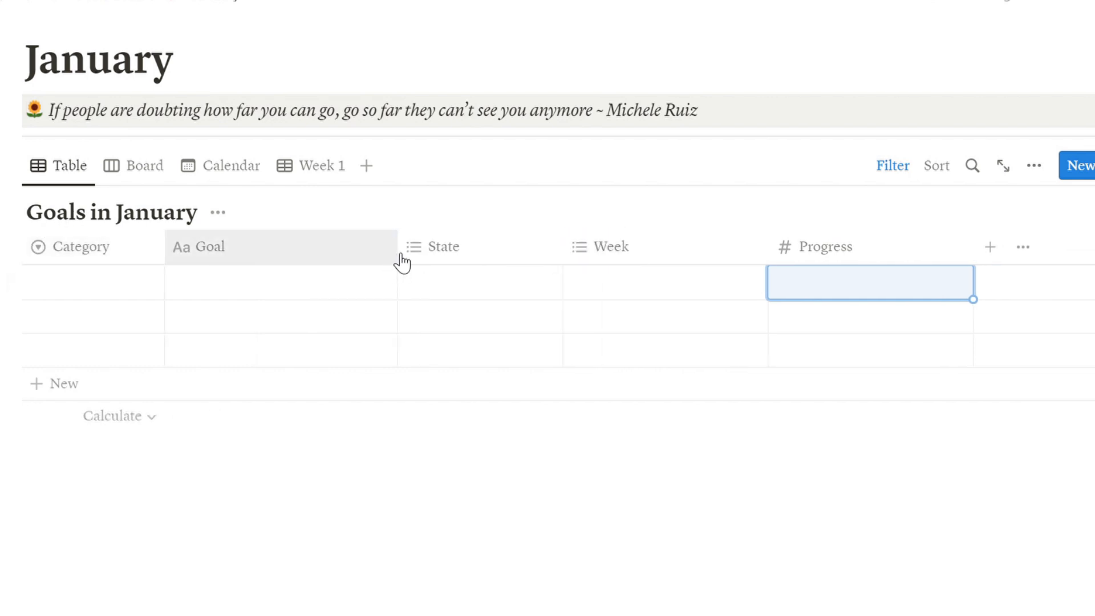
Step: Narrow the State and Progress columns and reorder the columns after Goal as Progress, Week, State
{"action": "left_click_drag", "start_coordinate": [568, 262], "coordinate": [500, 264]}
{"action": "left_click_drag", "start_coordinate": [919, 256], "coordinate": [823, 256]}
{"action": "left_click_drag", "start_coordinate": [435, 255], "coordinate": [763, 247]}
{"action": "left_click_drag", "start_coordinate": [684, 257], "coordinate": [413, 258]}
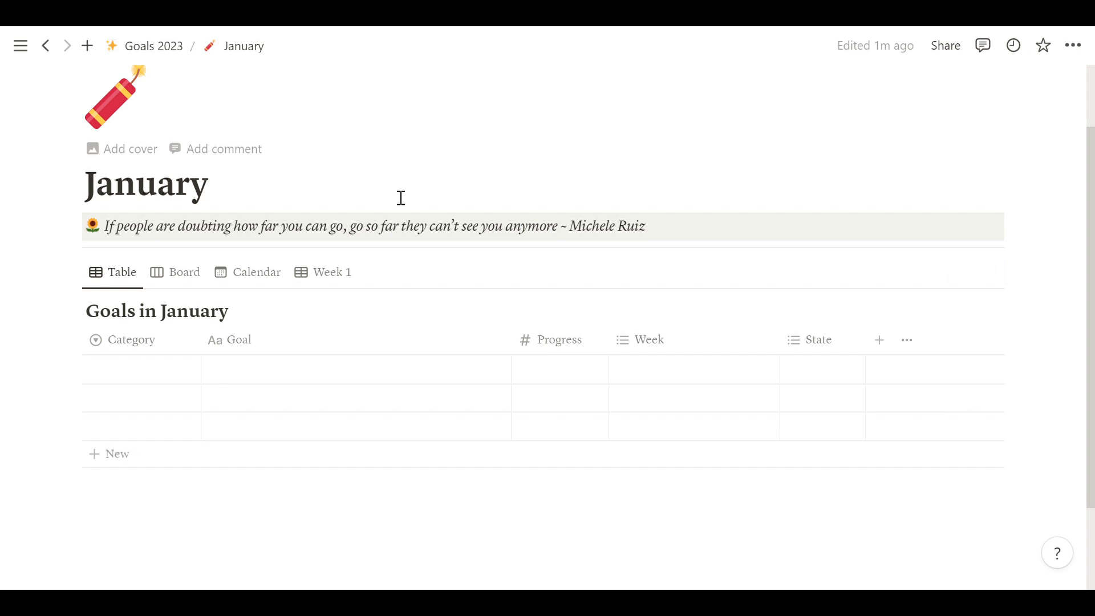
Step: Insert a template button below January under Monthly Overview on the Goals 2023 page and name it "Add a new month"
{"action": "scroll", "coordinate": [401, 197], "scroll_direction": "up", "scroll_amount": 2}
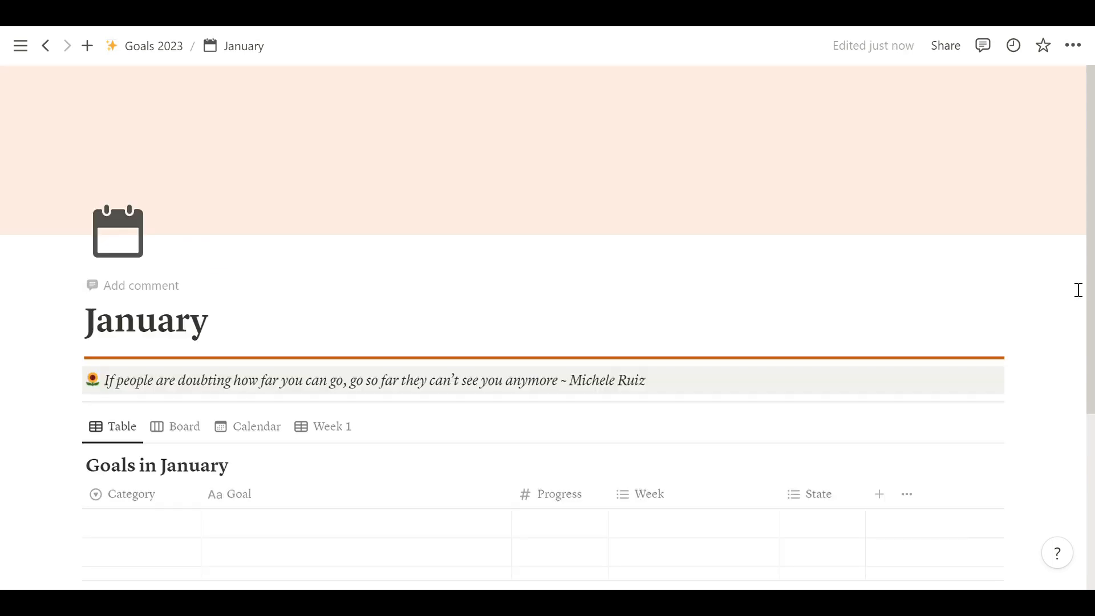
{"action": "scroll", "coordinate": [1078, 289], "scroll_direction": "down", "scroll_amount": 3}
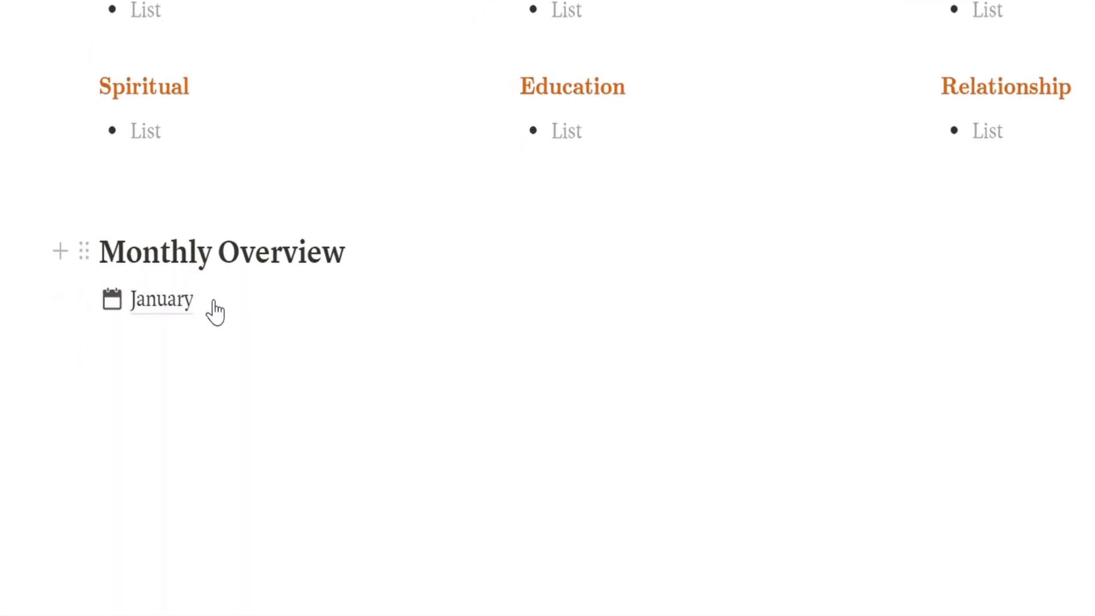
{"action": "left_click", "coordinate": [208, 358]}
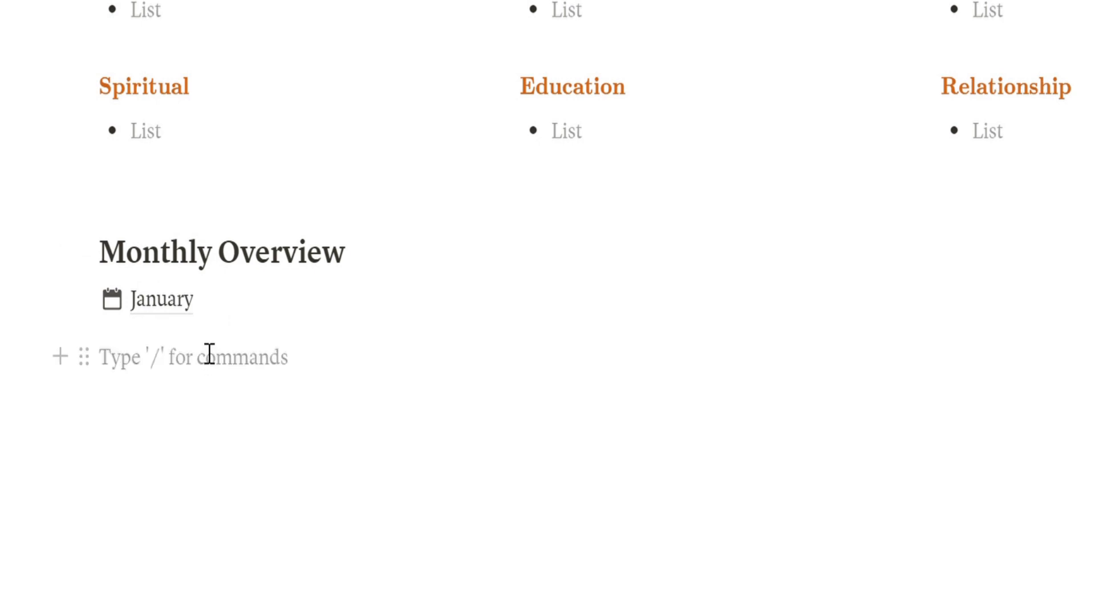
{"action": "type", "text": "/"}
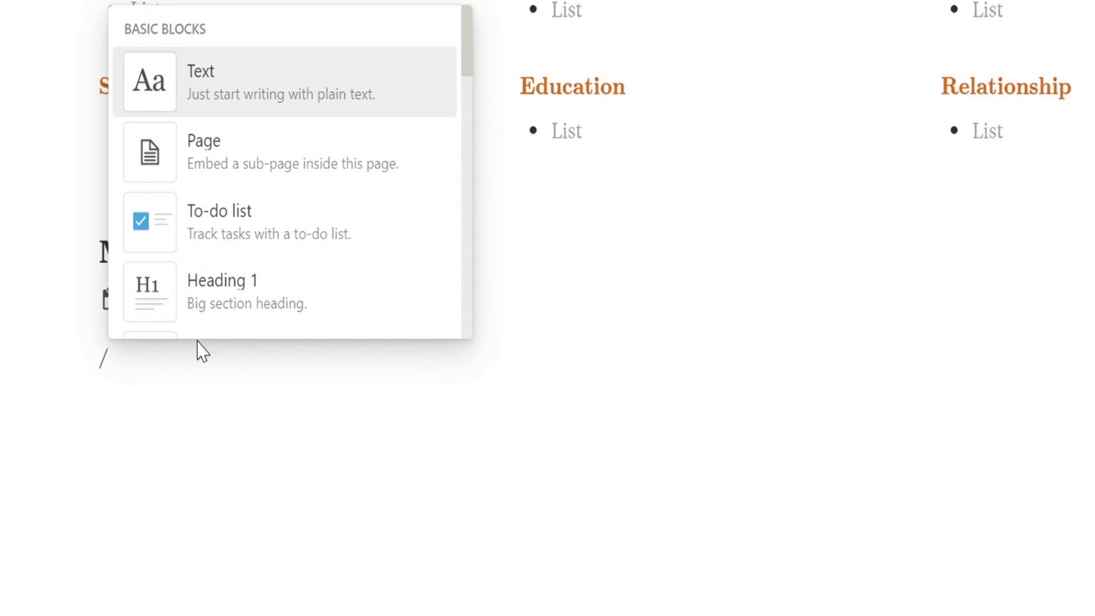
{"action": "type", "text": "tem"}
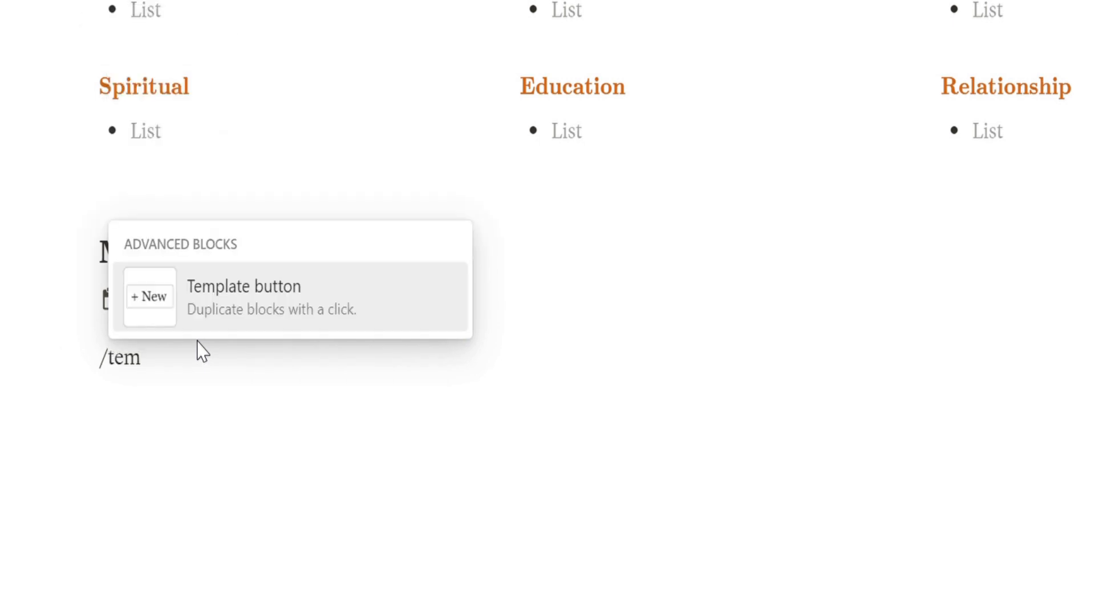
{"action": "key", "text": "Return"}
{"action": "scroll", "coordinate": [251, 273], "scroll_direction": "down", "scroll_amount": 5}
{"action": "left_click_drag", "start_coordinate": [268, 311], "coordinate": [180, 314]}
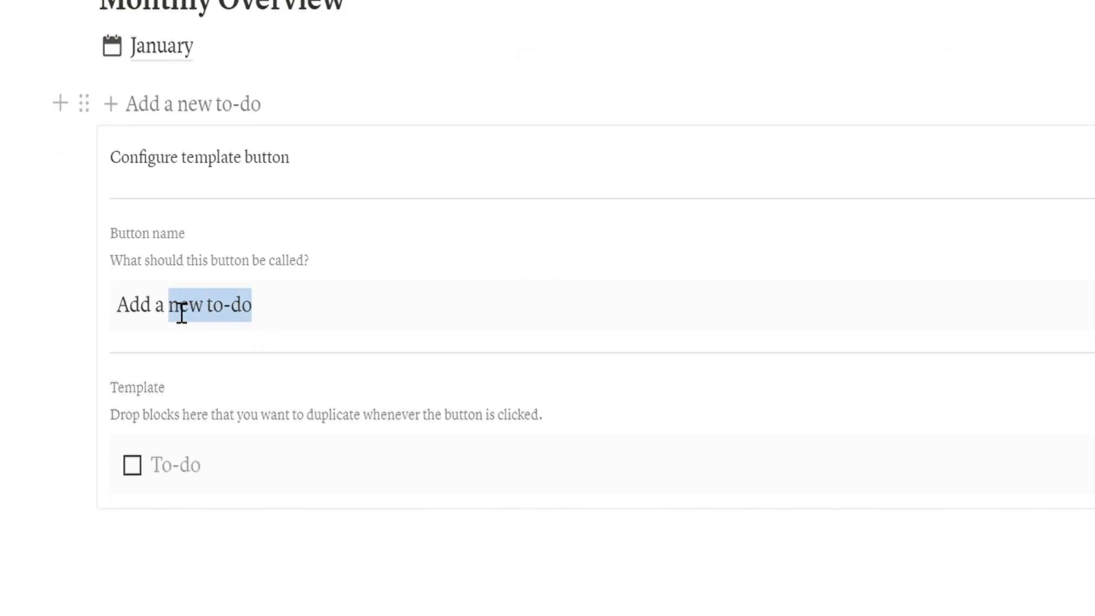
{"action": "type", "text": "new month"}
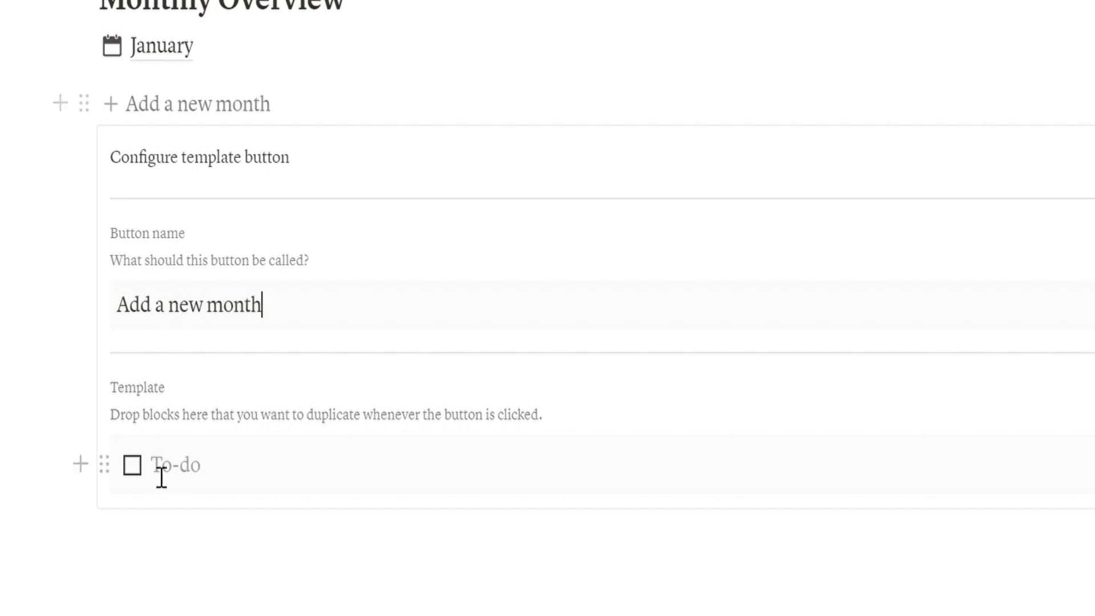
Step: Replace the template button's default to-do with the January page and close its configuration
{"action": "left_click", "coordinate": [108, 464]}
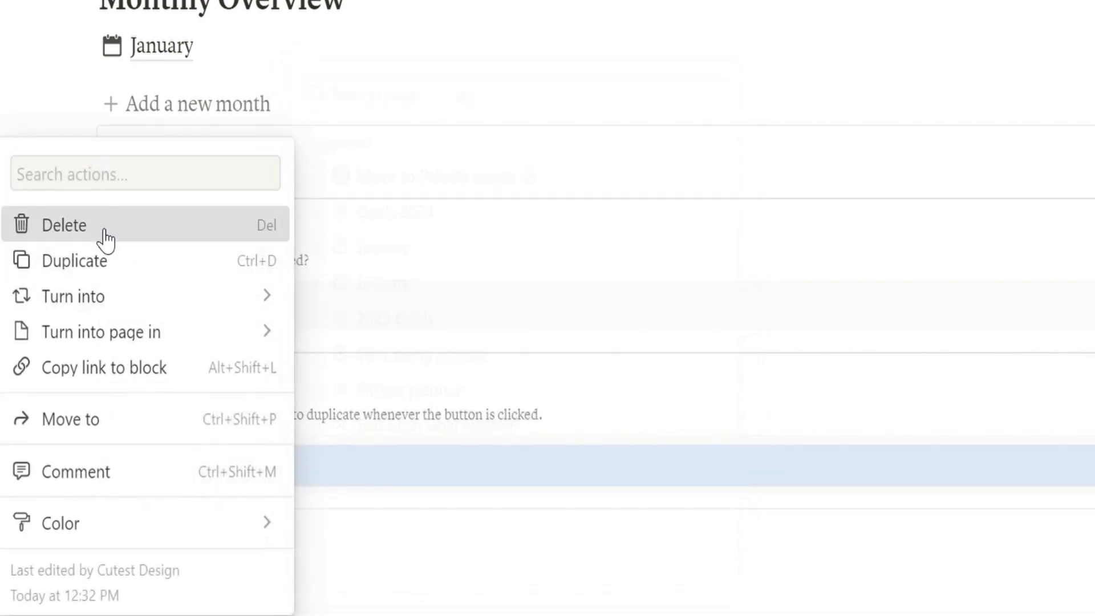
{"action": "left_click", "coordinate": [103, 230]}
{"action": "left_click_drag", "start_coordinate": [91, 49], "coordinate": [185, 477]}
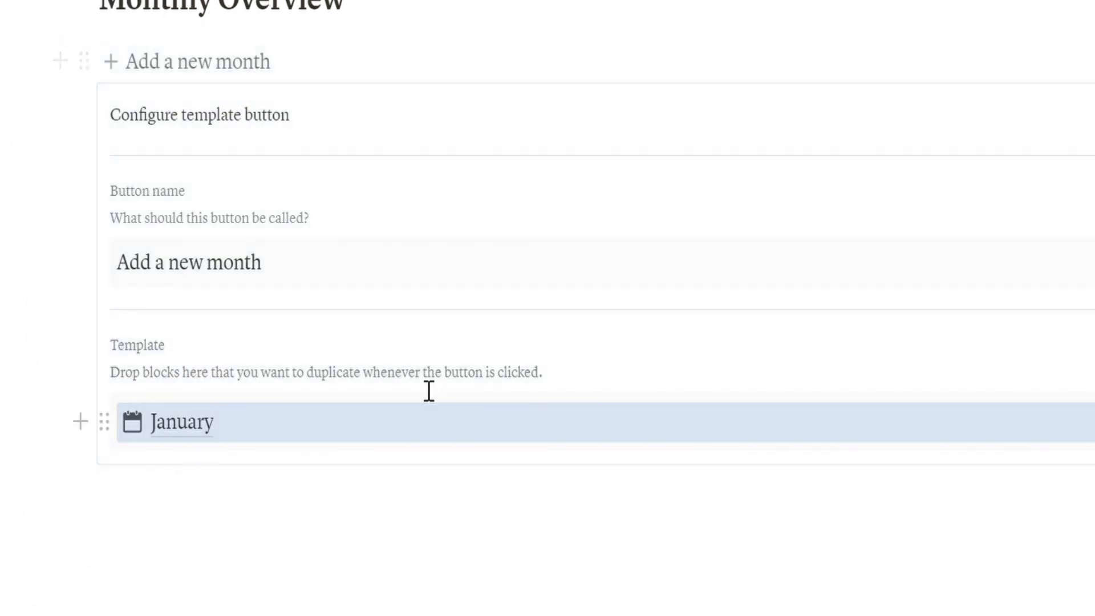
{"action": "left_click", "coordinate": [1092, 115]}
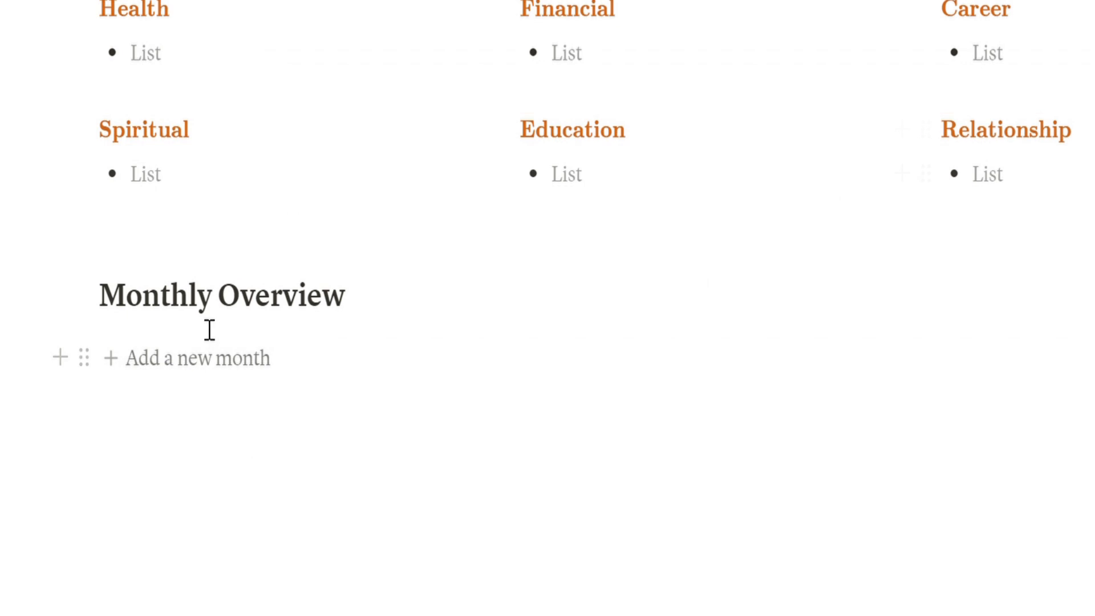
Step: Generate month pages from January to December with the template button, and delete the button from the page
{"action": "left_click", "coordinate": [142, 369]}
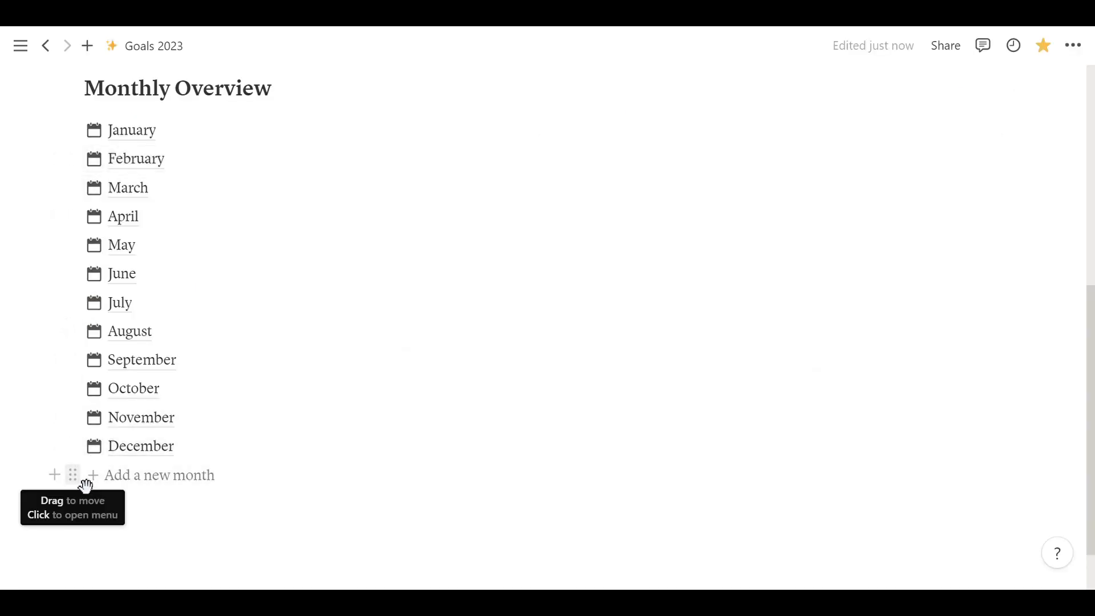
{"action": "left_click", "coordinate": [73, 476]}
{"action": "left_click", "coordinate": [97, 376]}
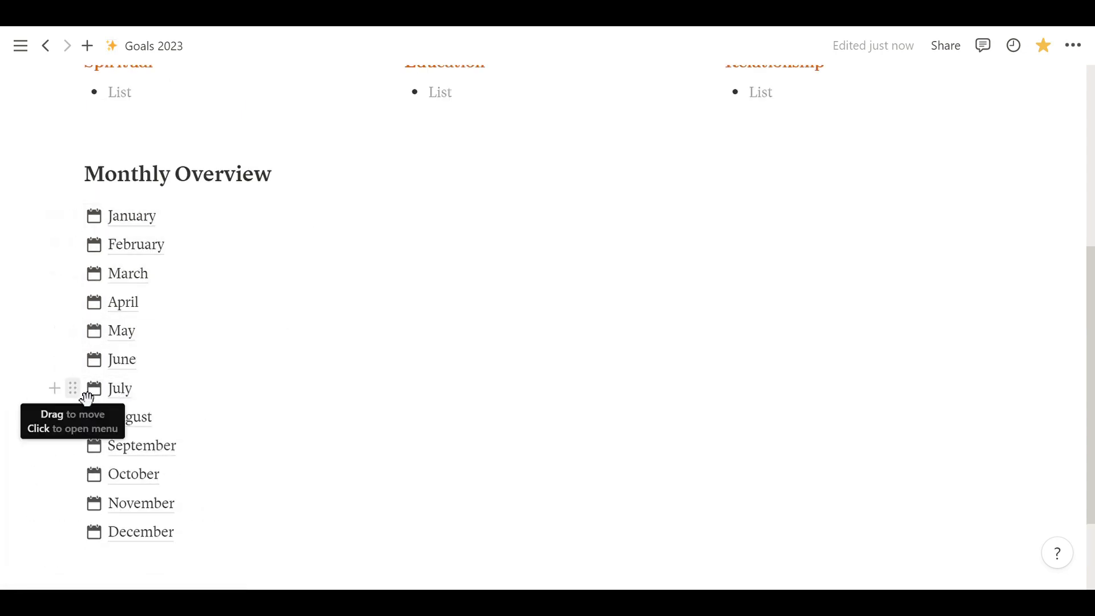
Step: Arrange the month pages in two columns under Monthly Overview, with January to June beside July to December
{"action": "left_click_drag", "start_coordinate": [86, 398], "coordinate": [1011, 216]}
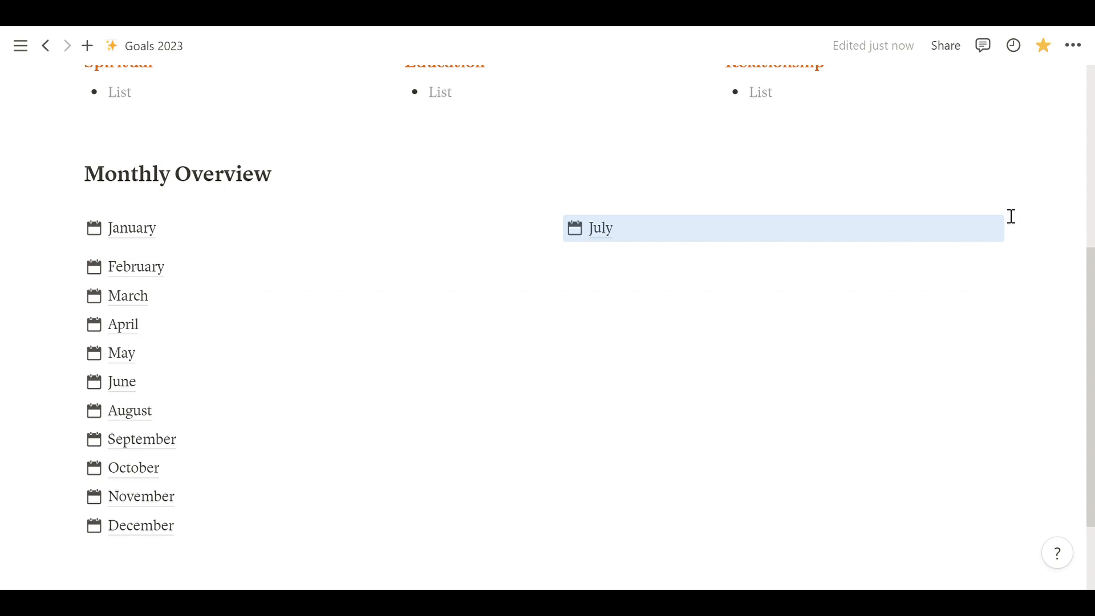
{"action": "left_click_drag", "start_coordinate": [72, 266], "coordinate": [93, 249]}
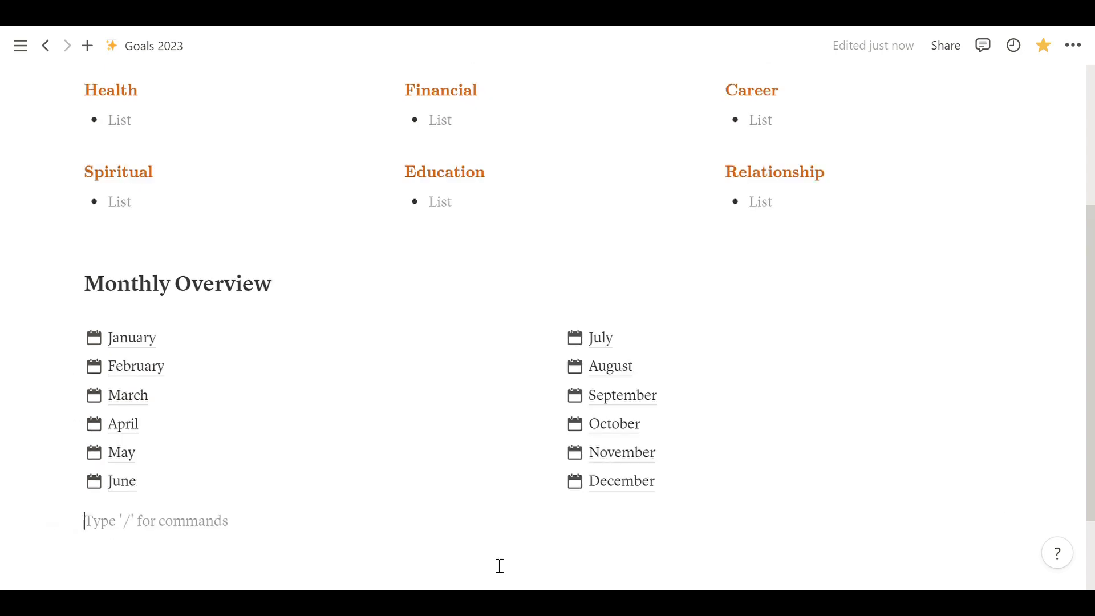
{"action": "scroll", "coordinate": [500, 566], "scroll_direction": "up", "scroll_amount": 5}
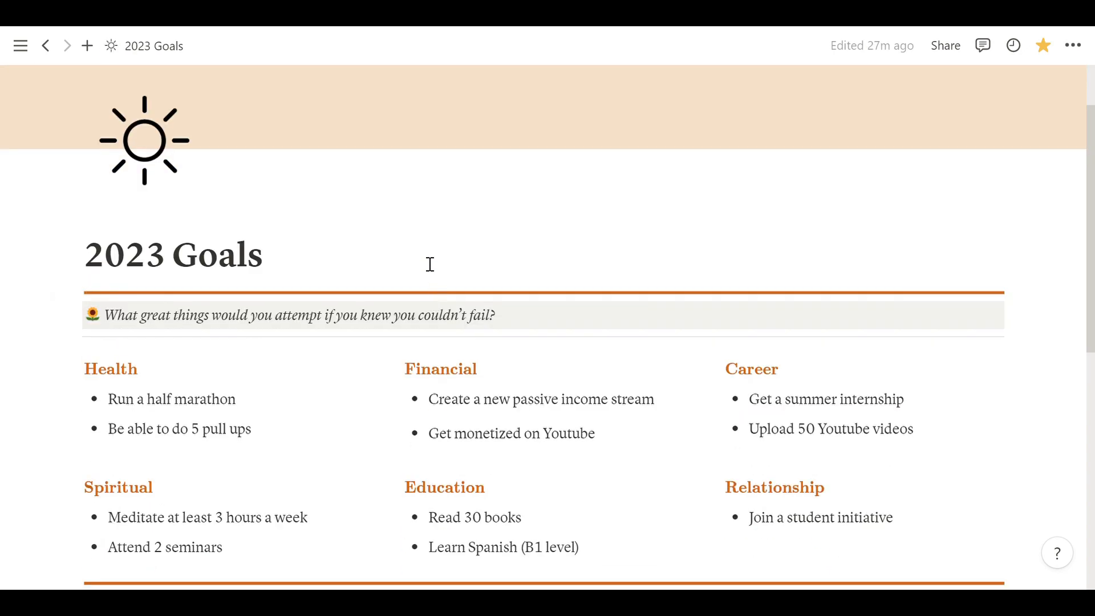
Step: Review the filled-in 2023 Goals example page and the goals table on its January sub-page
{"action": "scroll", "coordinate": [428, 264], "scroll_direction": "up", "scroll_amount": 2}
{"action": "scroll", "coordinate": [431, 264], "scroll_direction": "down", "scroll_amount": 3}
{"action": "scroll", "coordinate": [431, 265], "scroll_direction": "down", "scroll_amount": 5}
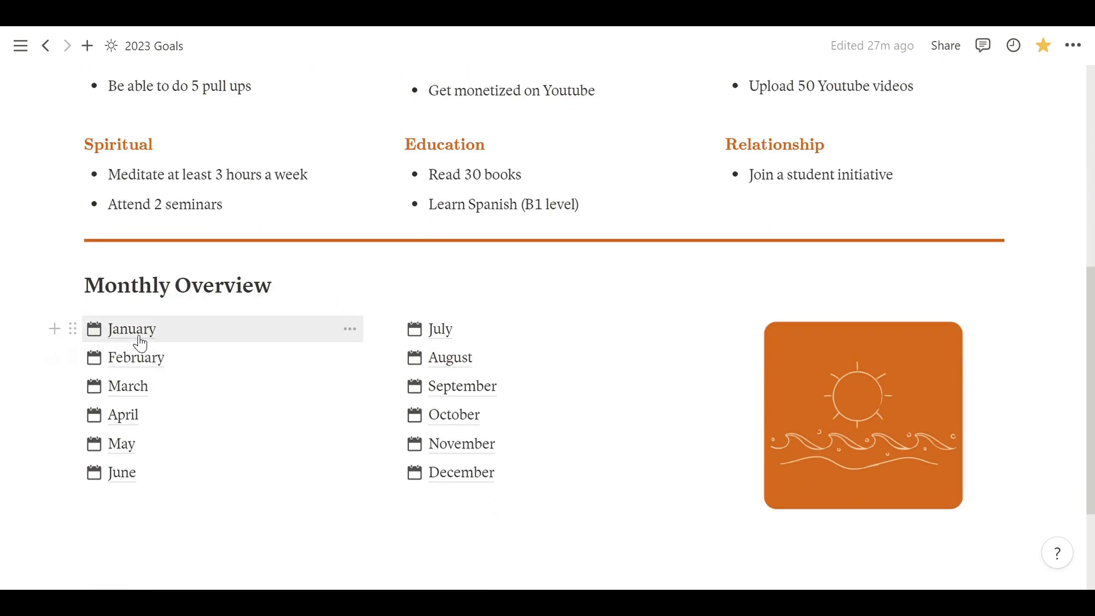
{"action": "left_click", "coordinate": [140, 342]}
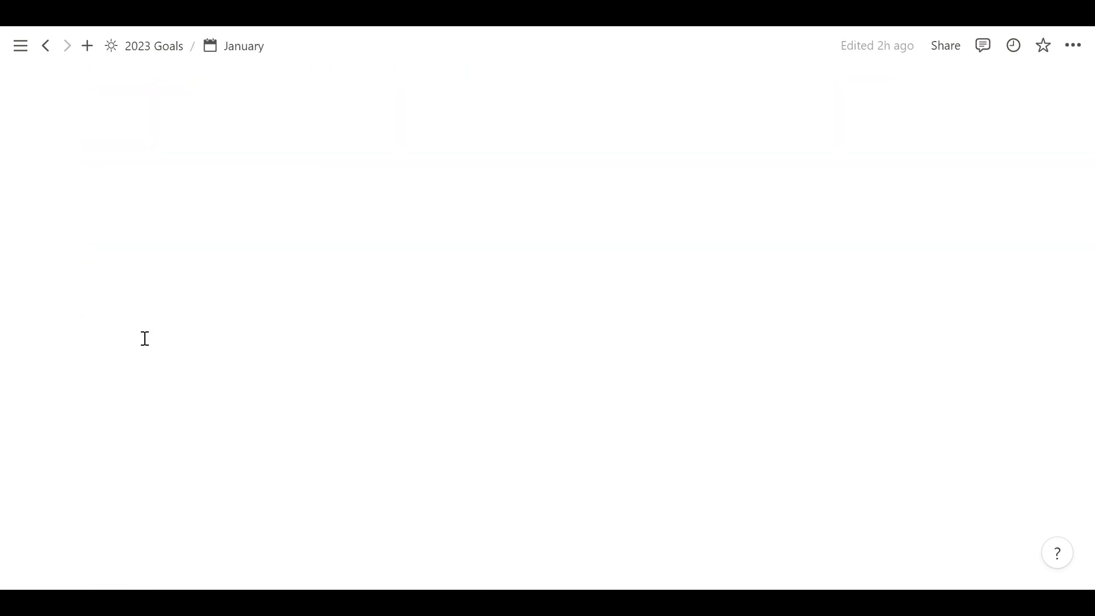
{"action": "scroll", "coordinate": [297, 272], "scroll_direction": "down", "scroll_amount": 8}
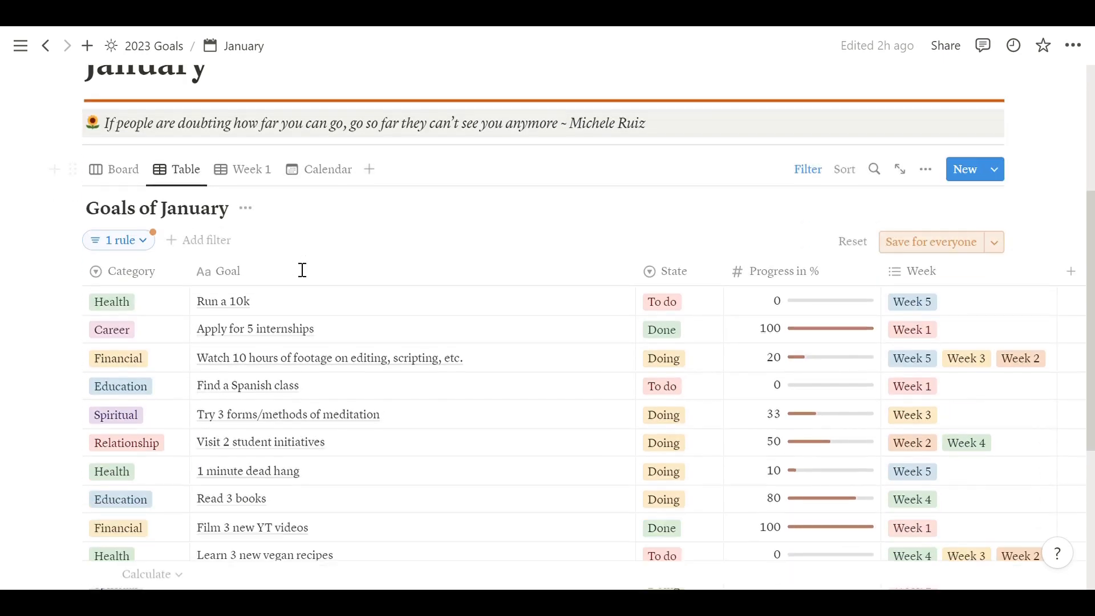
{"action": "scroll", "coordinate": [297, 268], "scroll_direction": "up", "scroll_amount": 5}
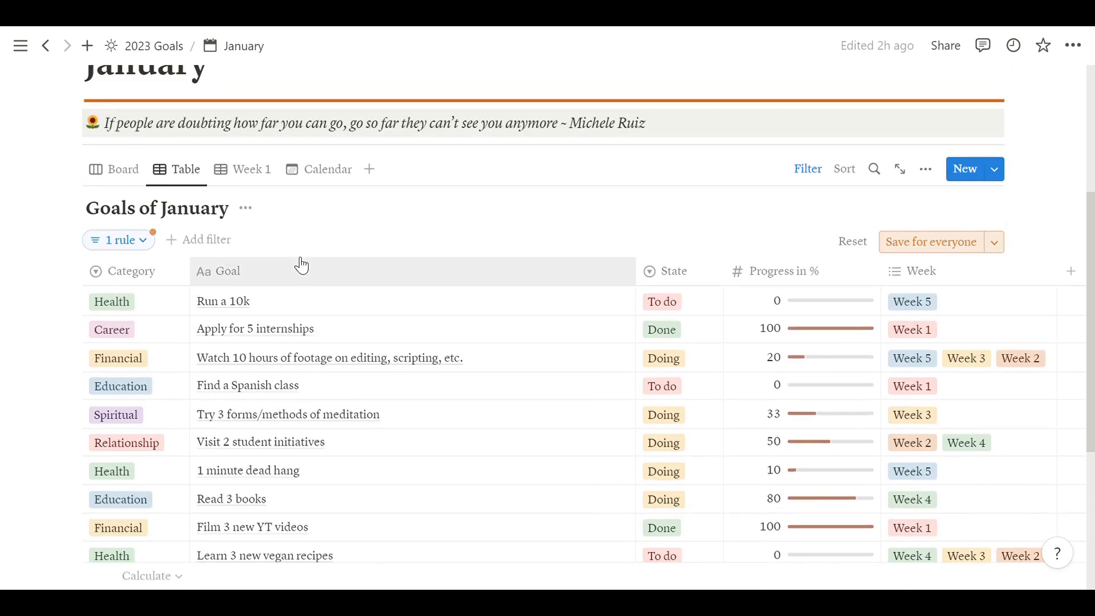